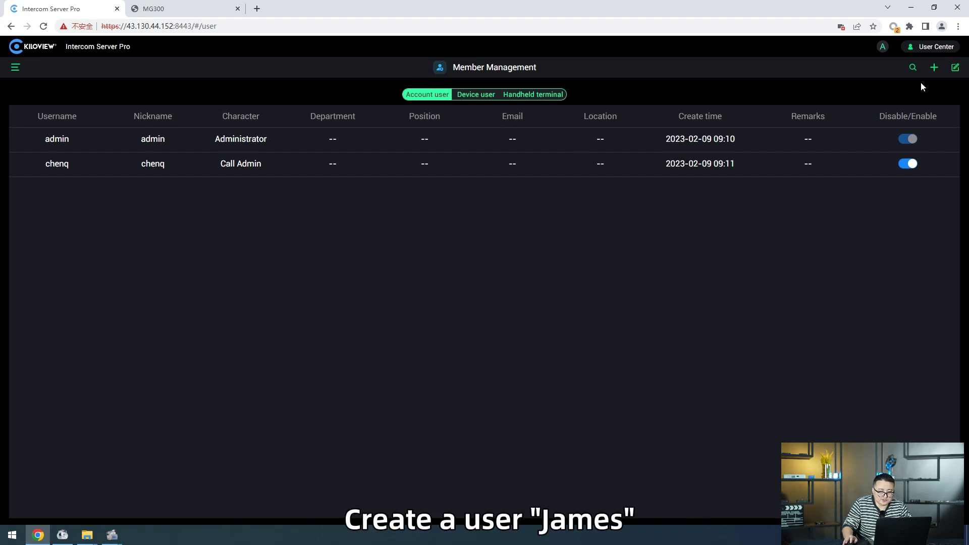
# Step: Add a Normal User account with username and nickname james and a password, and save it
pyautogui.click(934, 67)
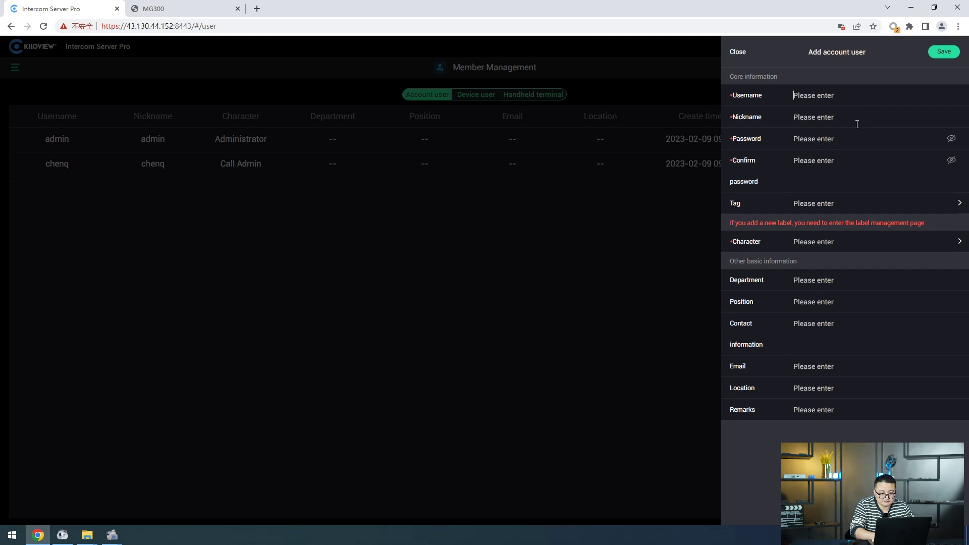
pyautogui.write('james')
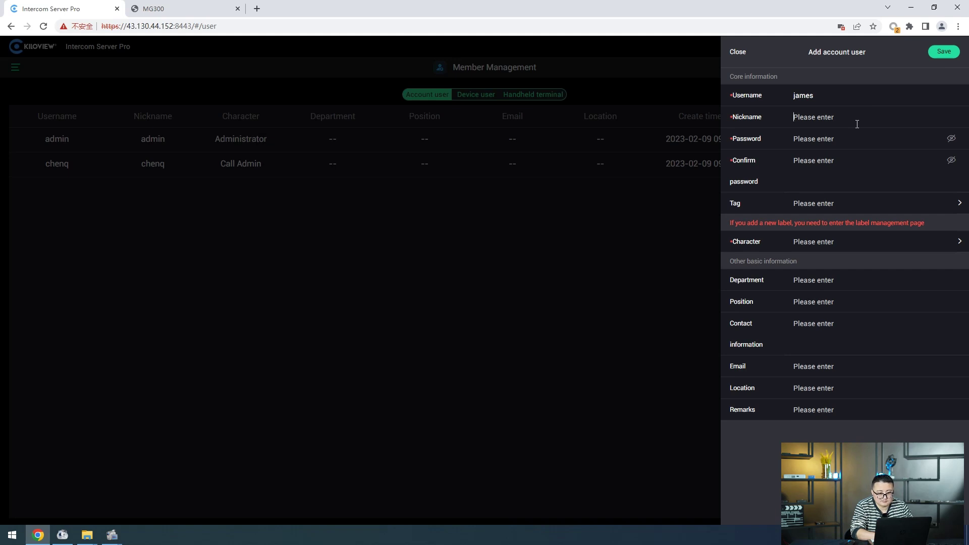
pyautogui.write('ADmin')
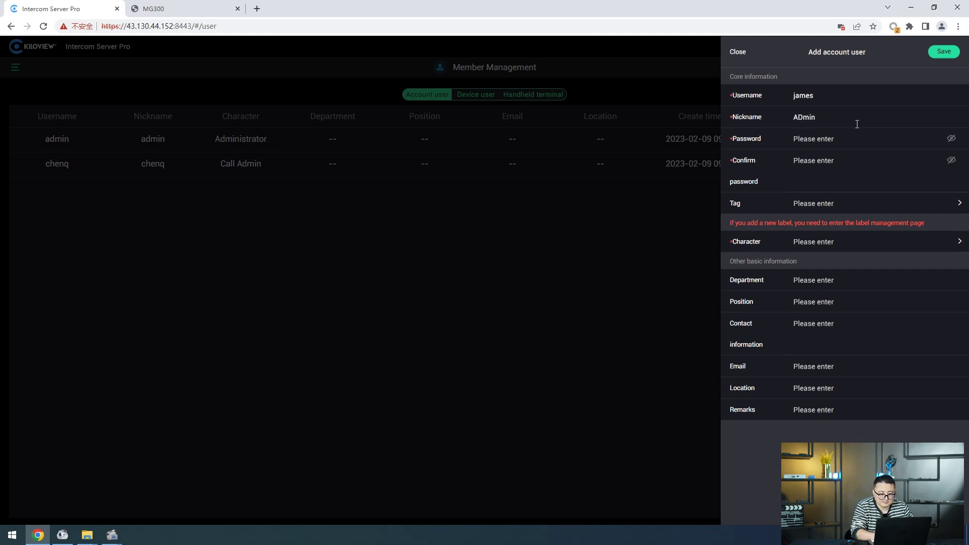
pyautogui.press('BackSpace')
pyautogui.press('BackSpace')
pyautogui.press('BackSpace')
pyautogui.press('BackSpace')
pyautogui.press('BackSpace')
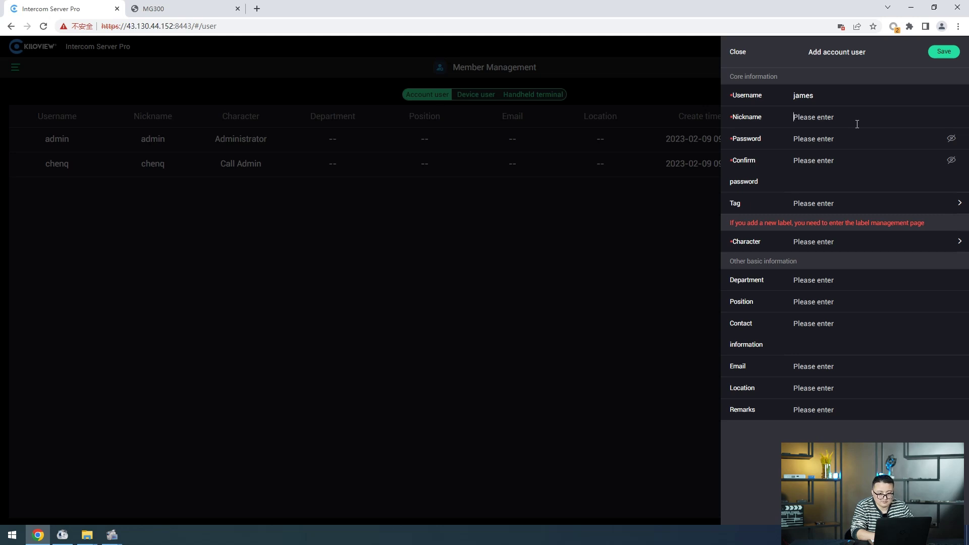
pyautogui.write('james')
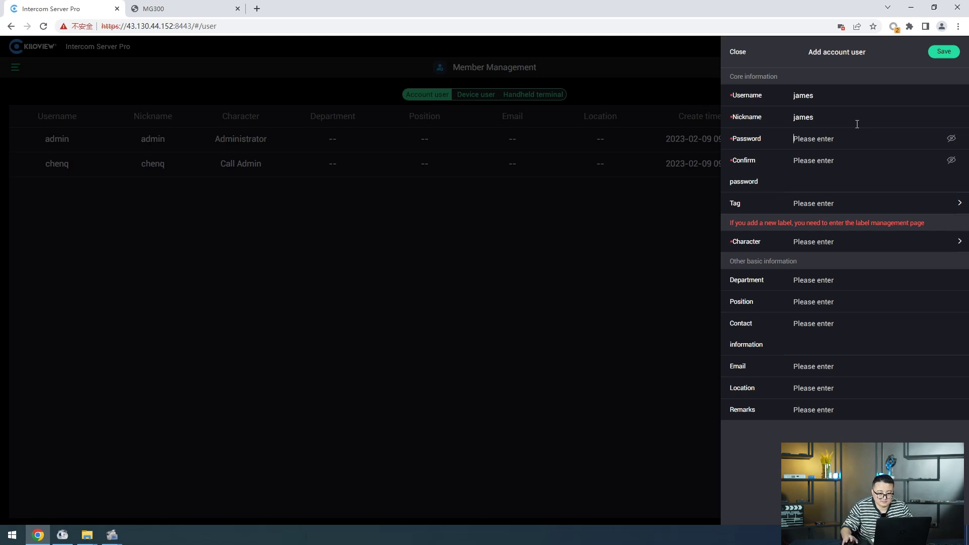
pyautogui.write('12345678')
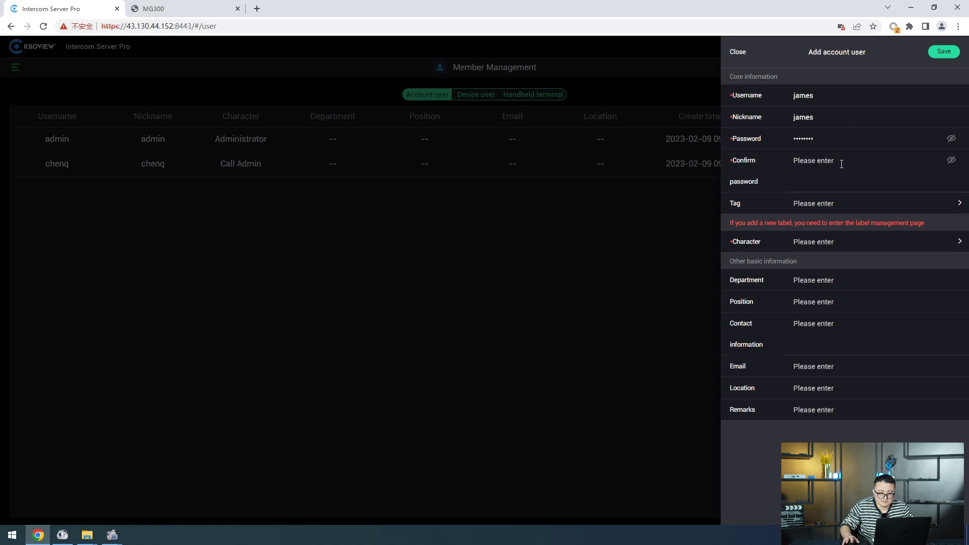
pyautogui.write('12345678')
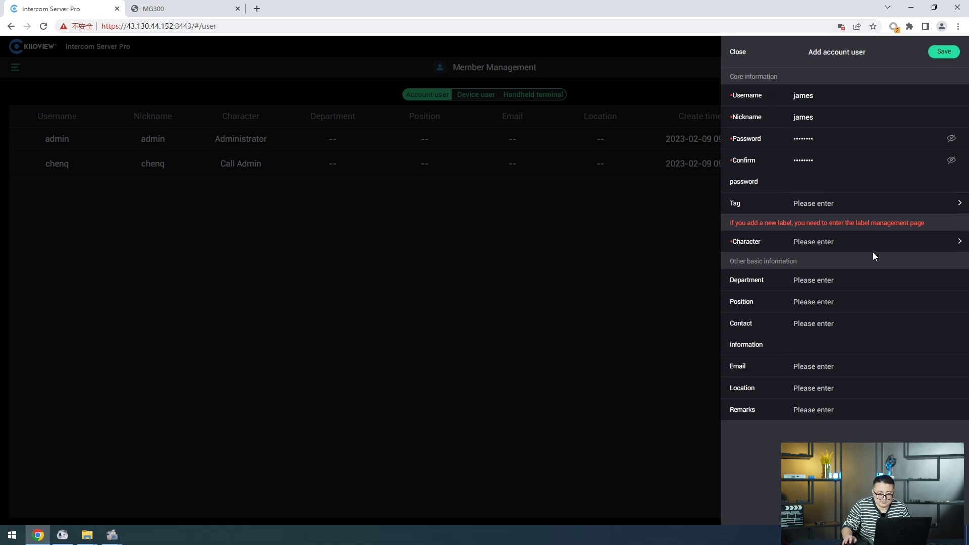
pyautogui.click(859, 244)
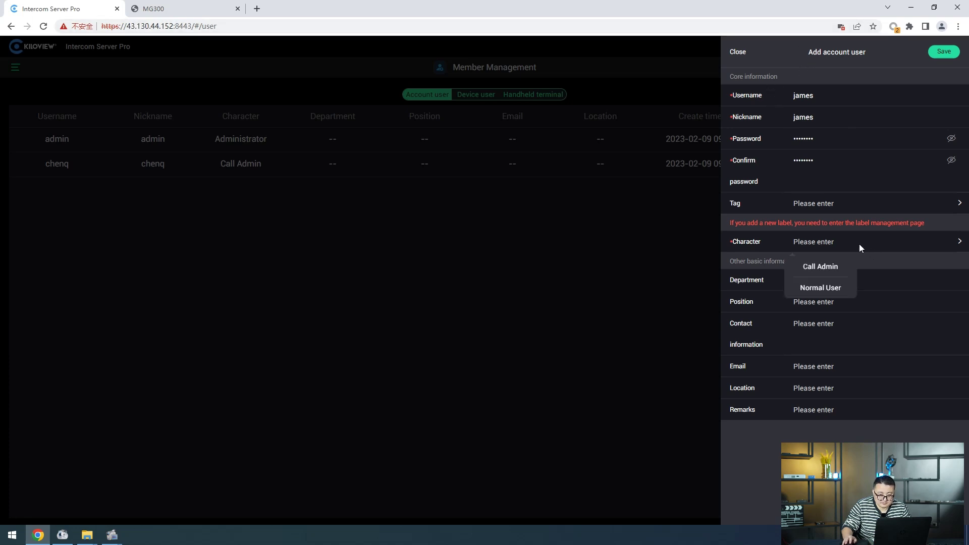
pyautogui.click(822, 287)
pyautogui.click(944, 52)
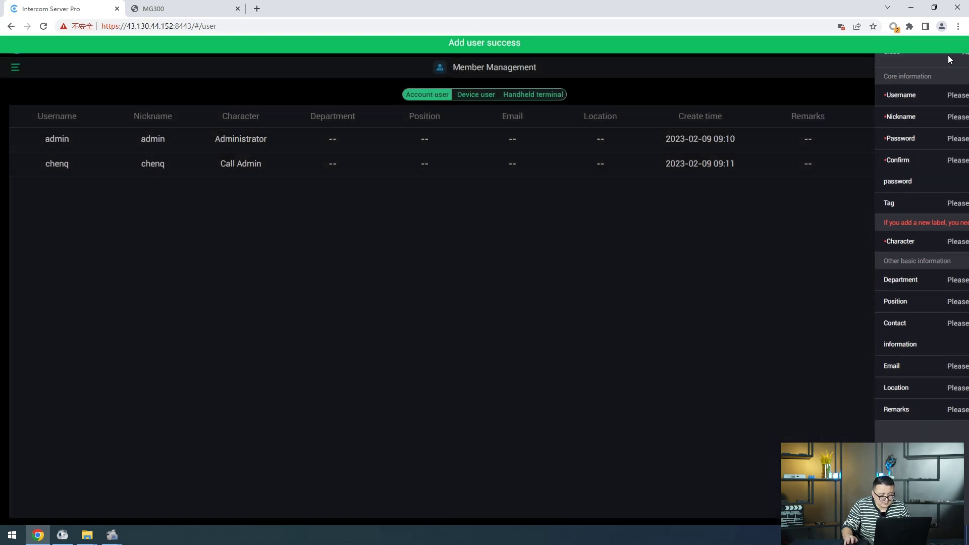
# Step: Go to Label Management and create a new label named director
pyautogui.click(16, 69)
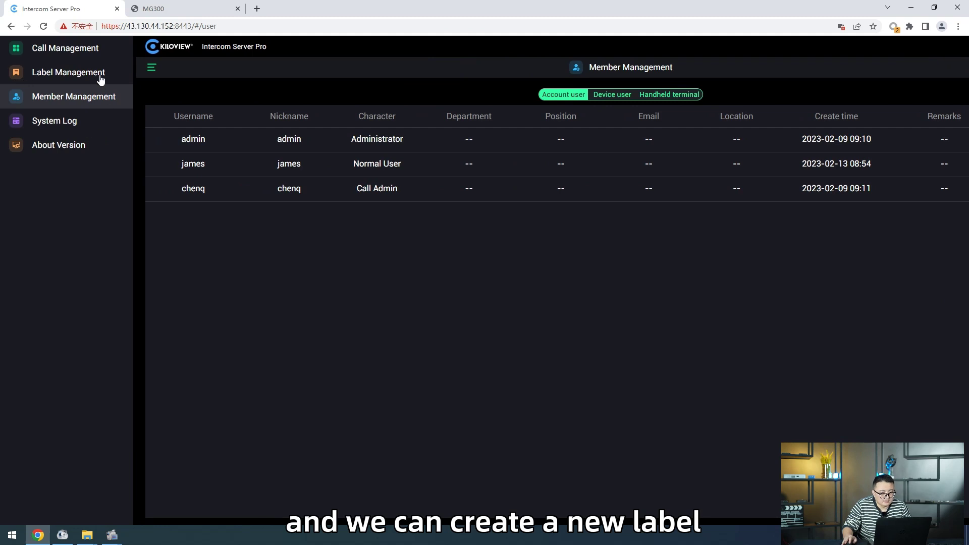
pyautogui.click(101, 75)
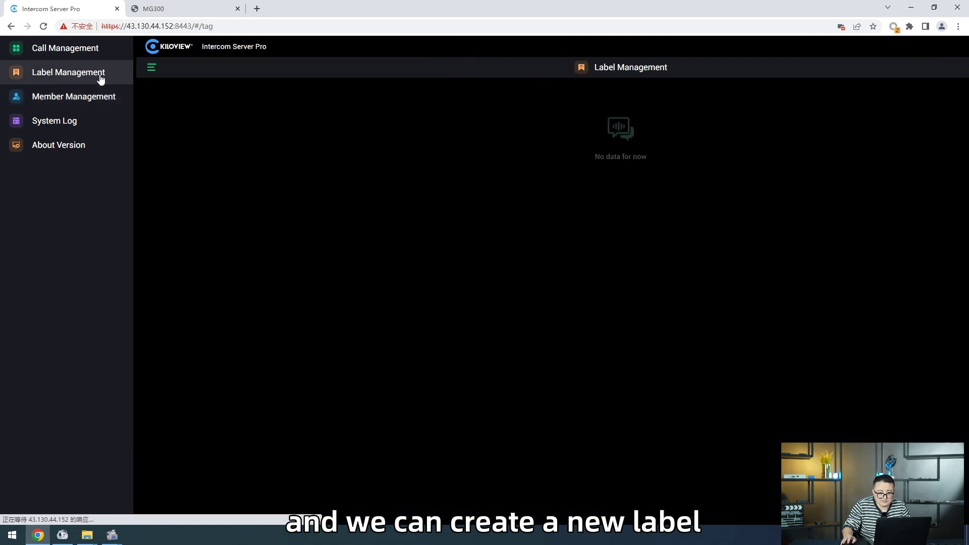
pyautogui.click(147, 117)
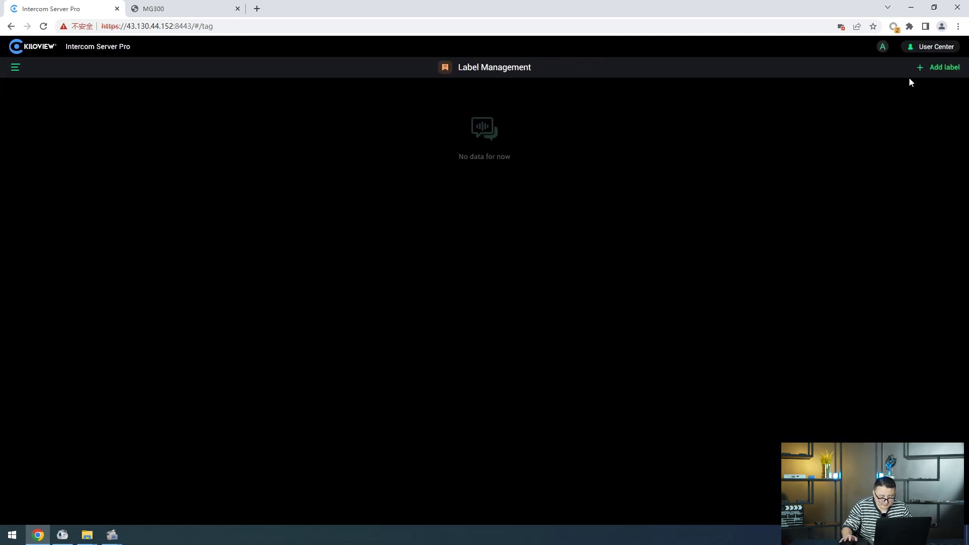
pyautogui.click(943, 67)
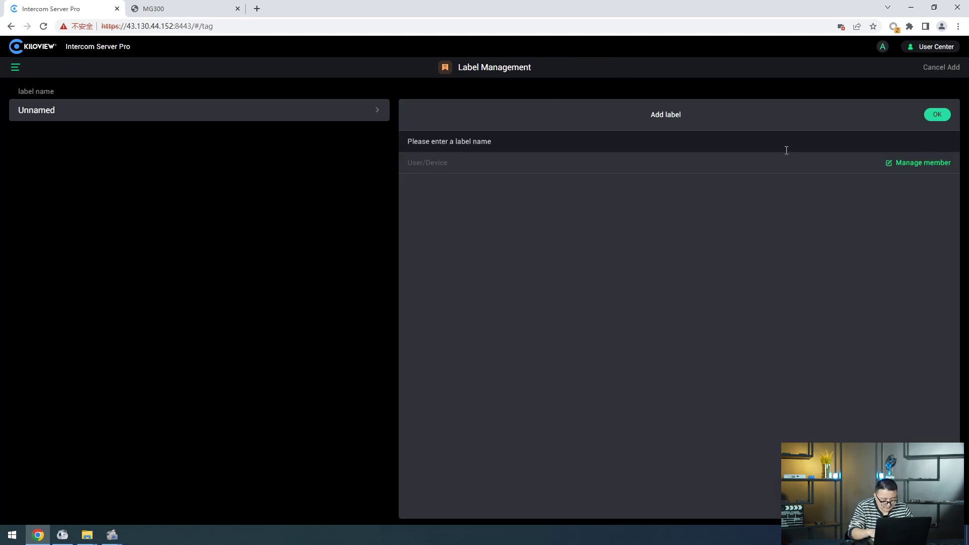
pyautogui.click(741, 147)
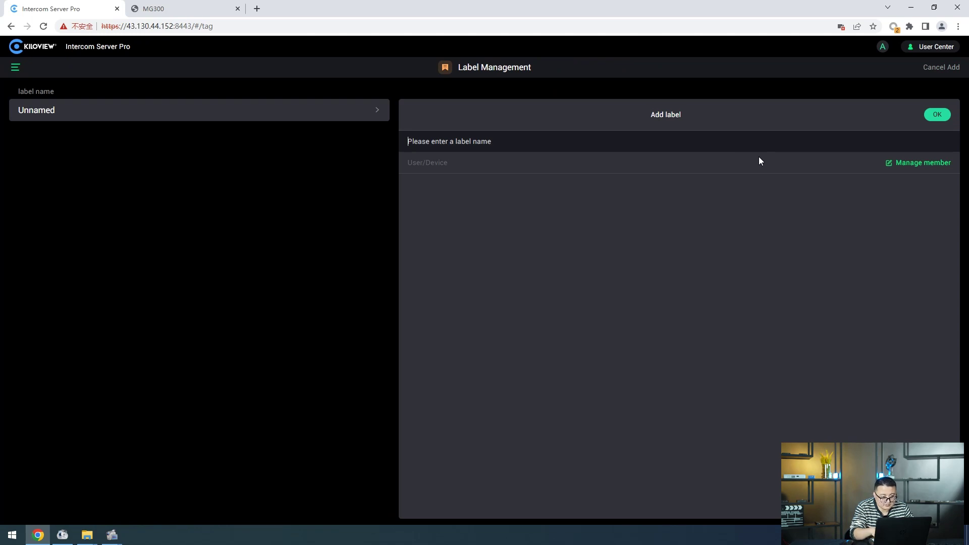
pyautogui.write('di')
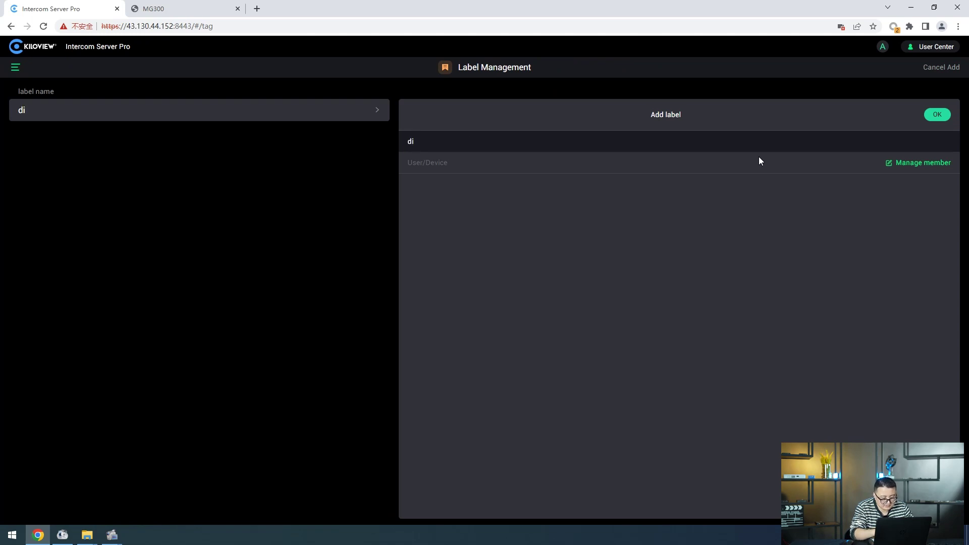
pyautogui.write('re')
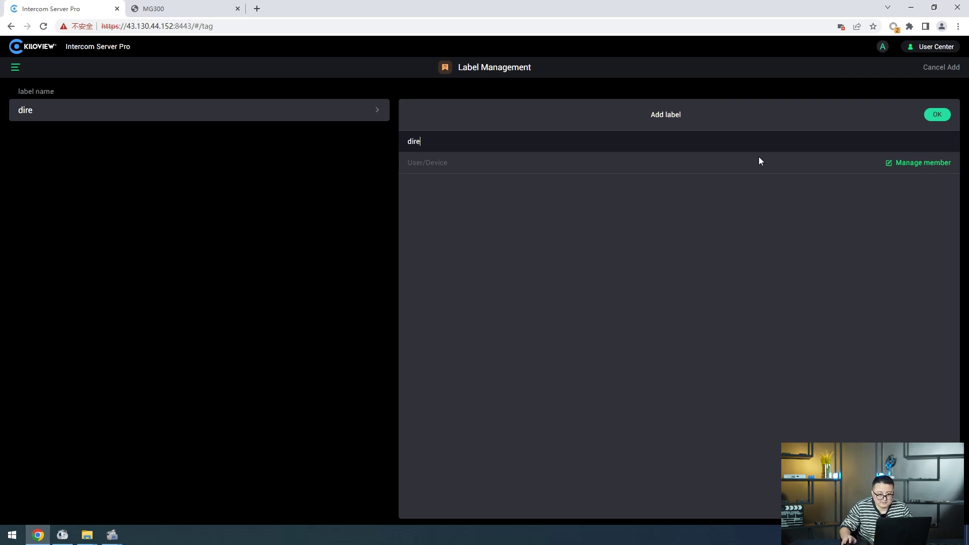
pyautogui.write('ctor')
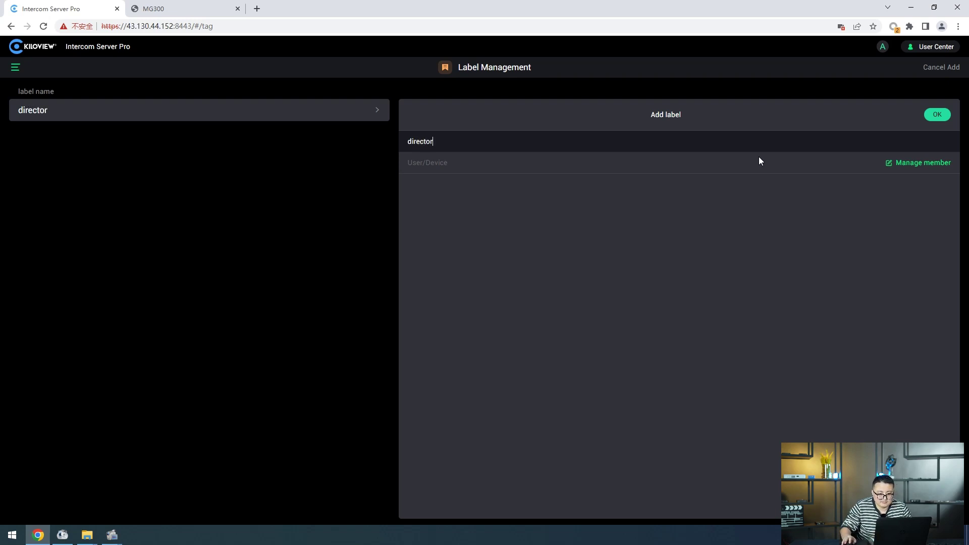
pyautogui.click(932, 118)
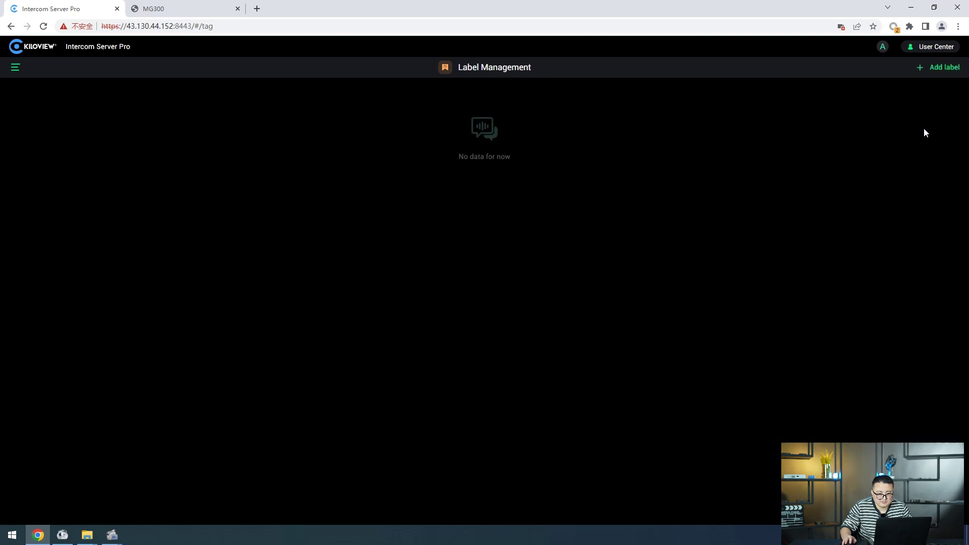
# Step: Make james the only member of the director label
pyautogui.click(899, 163)
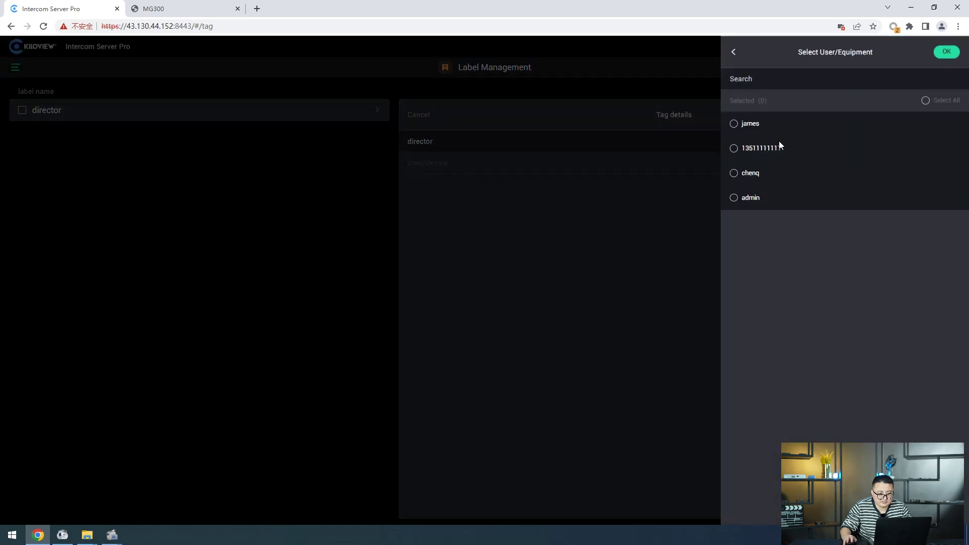
pyautogui.click(735, 124)
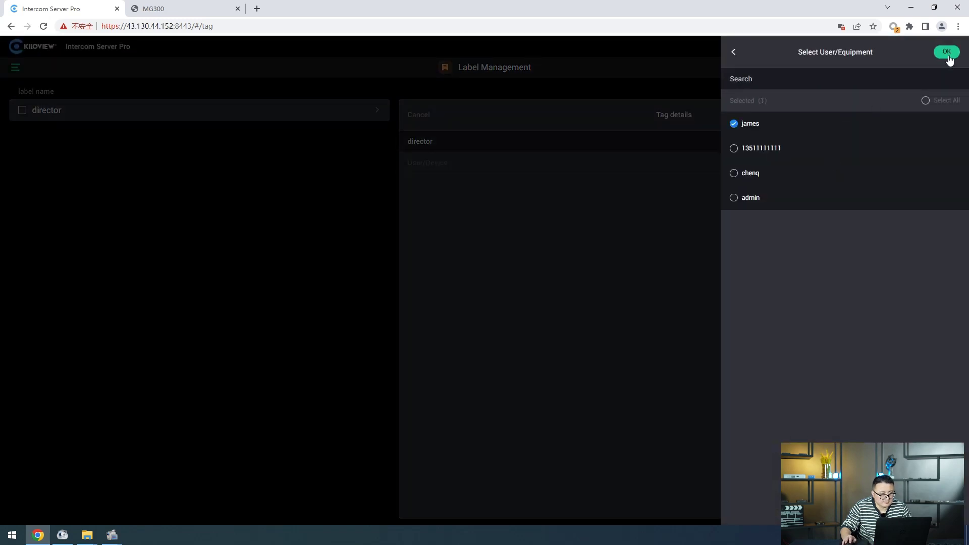
pyautogui.click(947, 52)
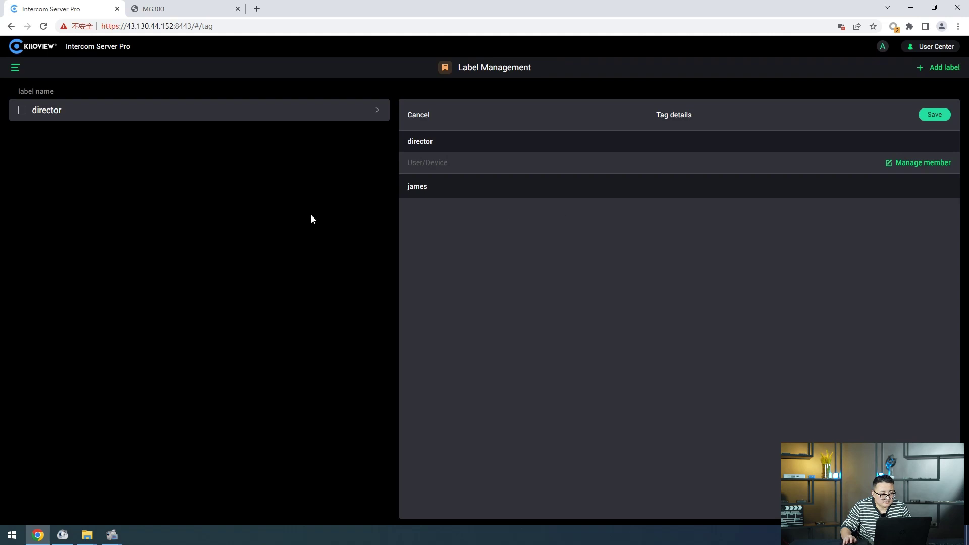
pyautogui.click(14, 69)
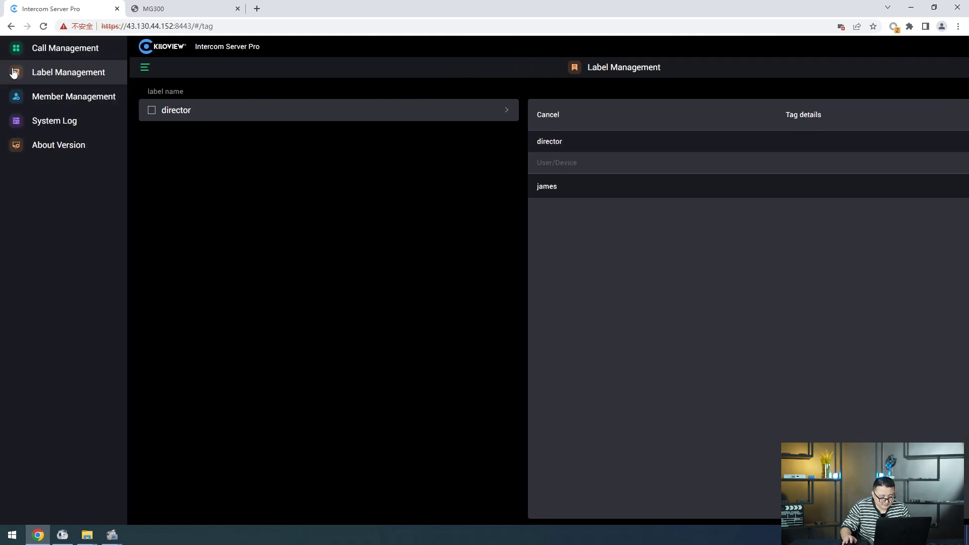
# Step: Open the test call's details and add james as a terminal
pyautogui.click(66, 57)
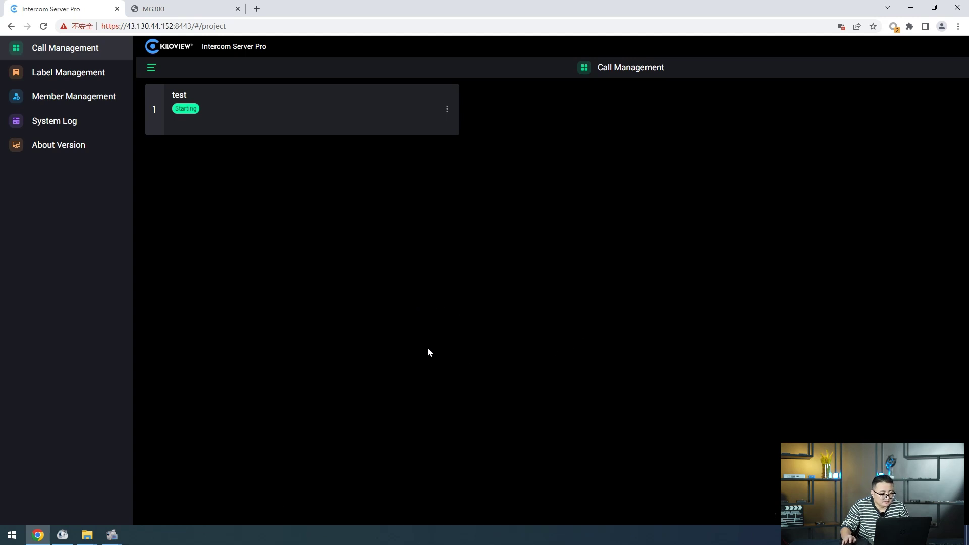
pyautogui.click(312, 109)
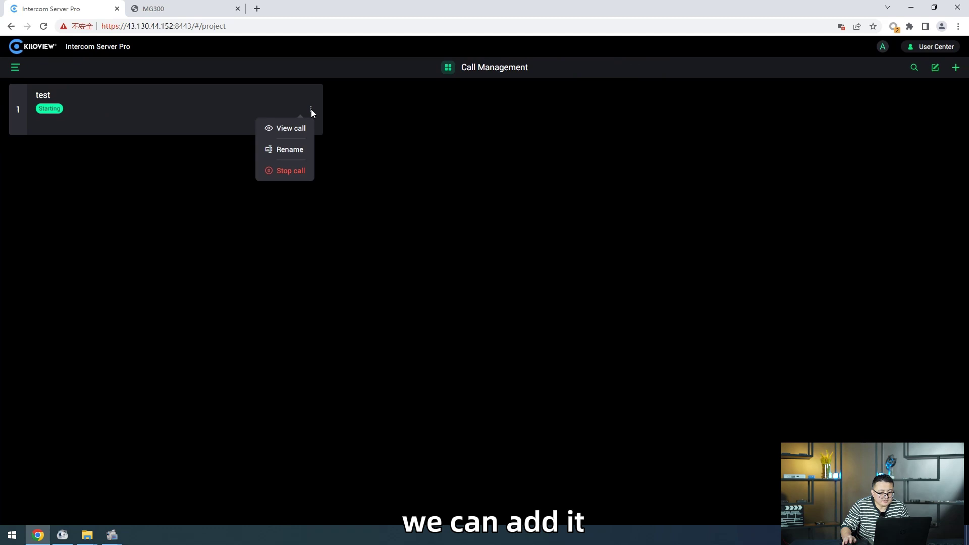
pyautogui.click(296, 127)
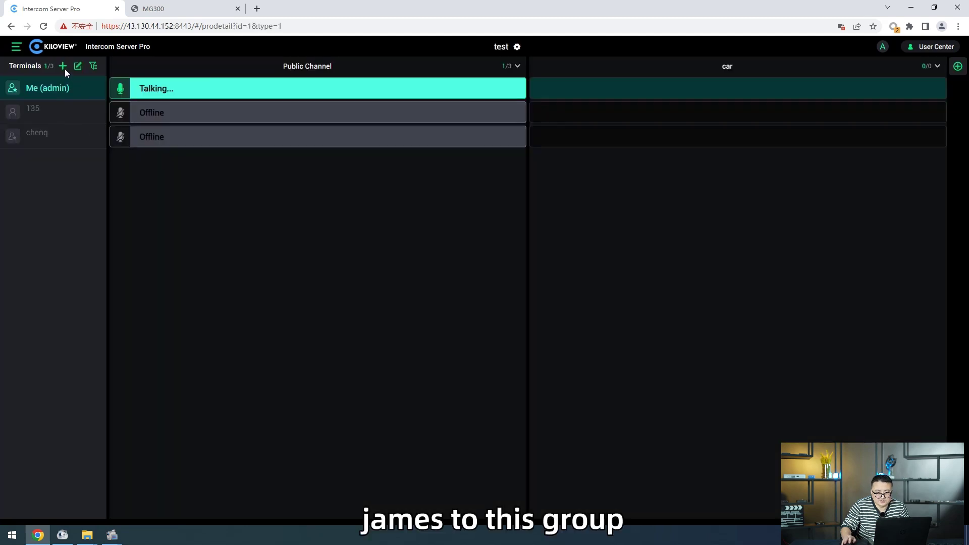
pyautogui.click(63, 66)
pyautogui.click(746, 133)
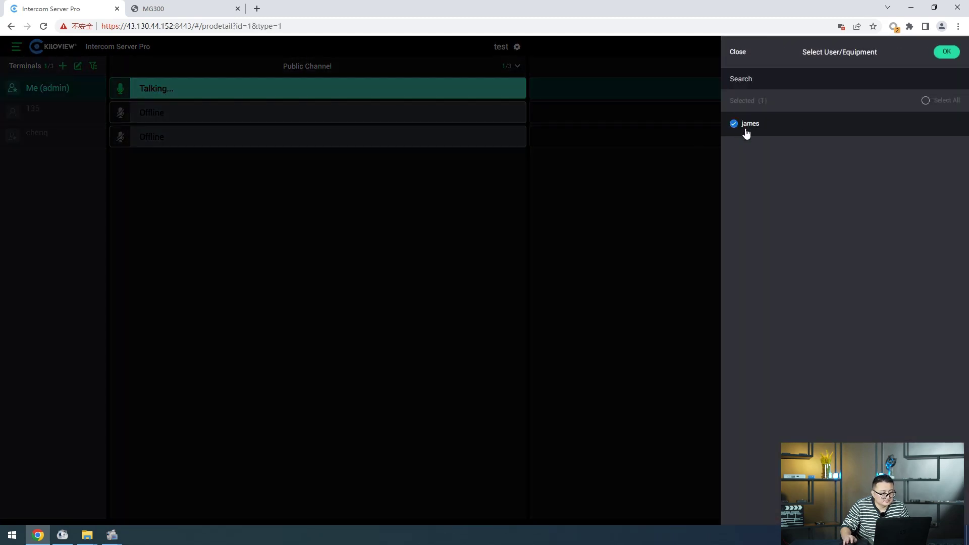
pyautogui.click(946, 54)
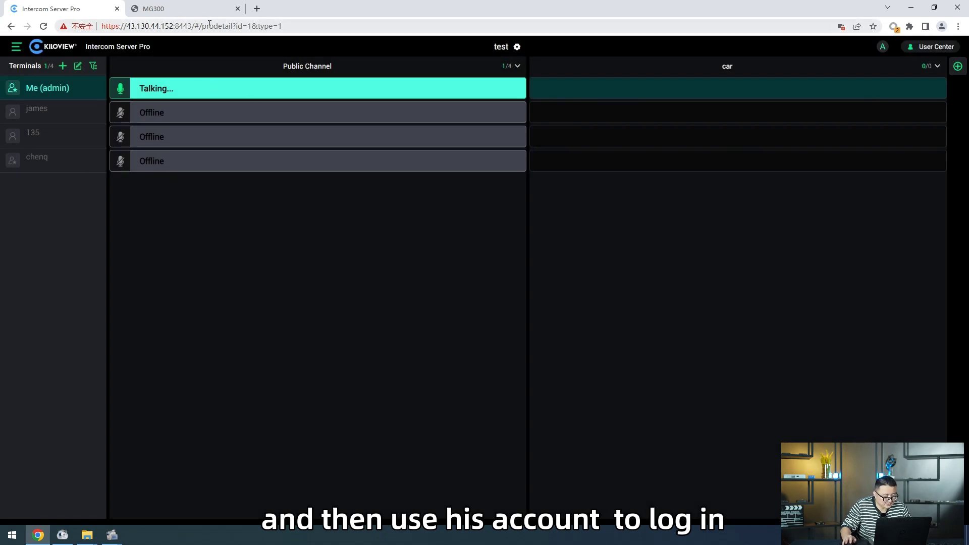
# Step: In a new tab at the same server address, log in as james with the English interface
pyautogui.doubleClick(153, 27)
pyautogui.hotkey('ctrl', 'c')
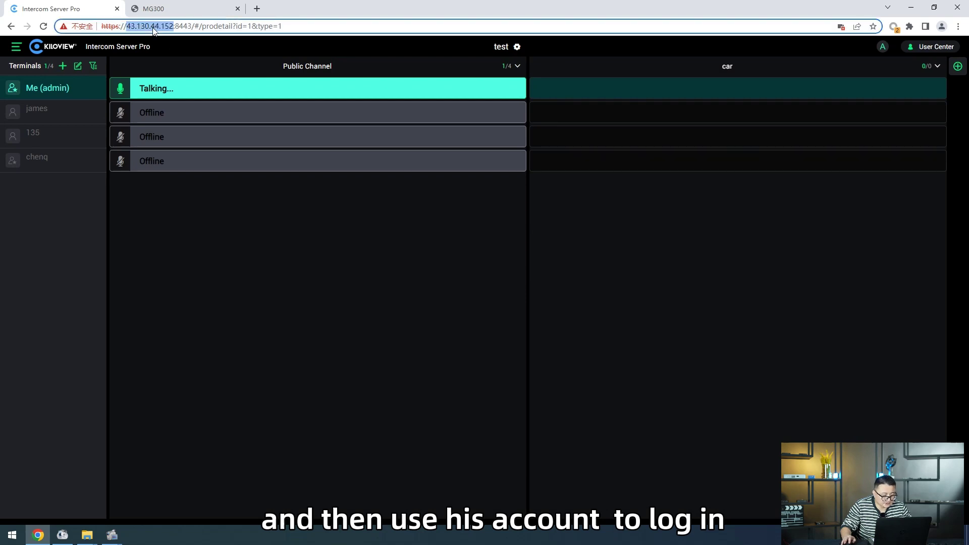
pyautogui.click(258, 8)
pyautogui.click(352, 28)
pyautogui.hotkey('ctrl', 'v')
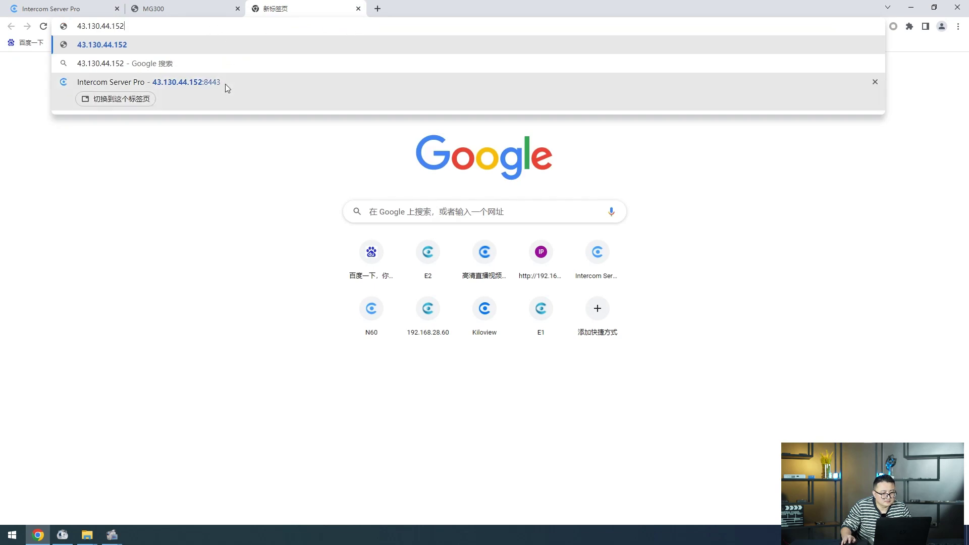
pyautogui.click(225, 83)
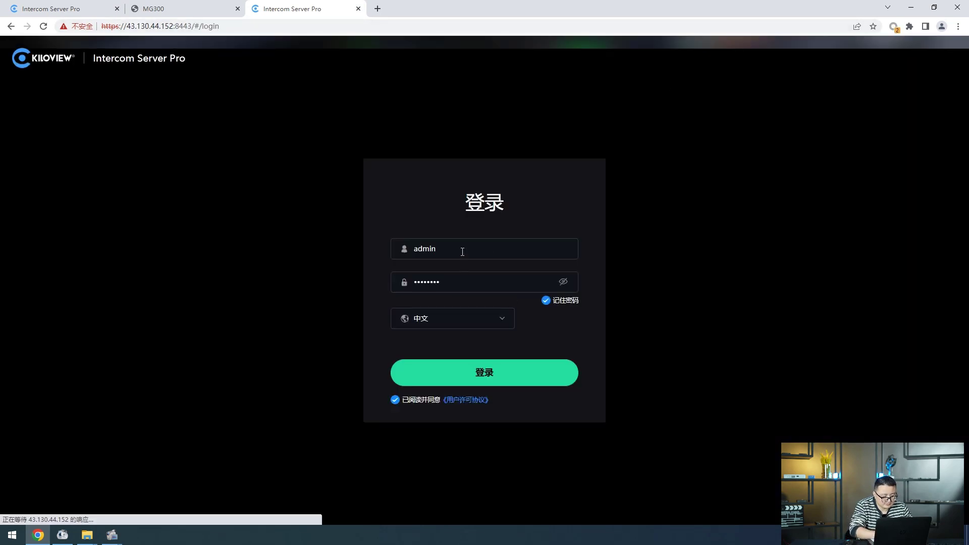
pyautogui.moveTo(461, 250); pyautogui.dragTo(376, 253)
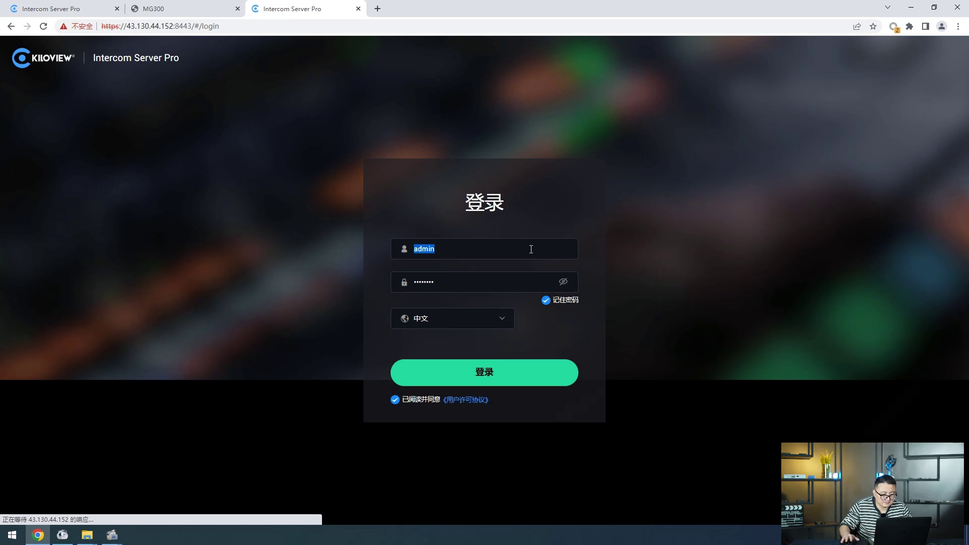
pyautogui.write('james')
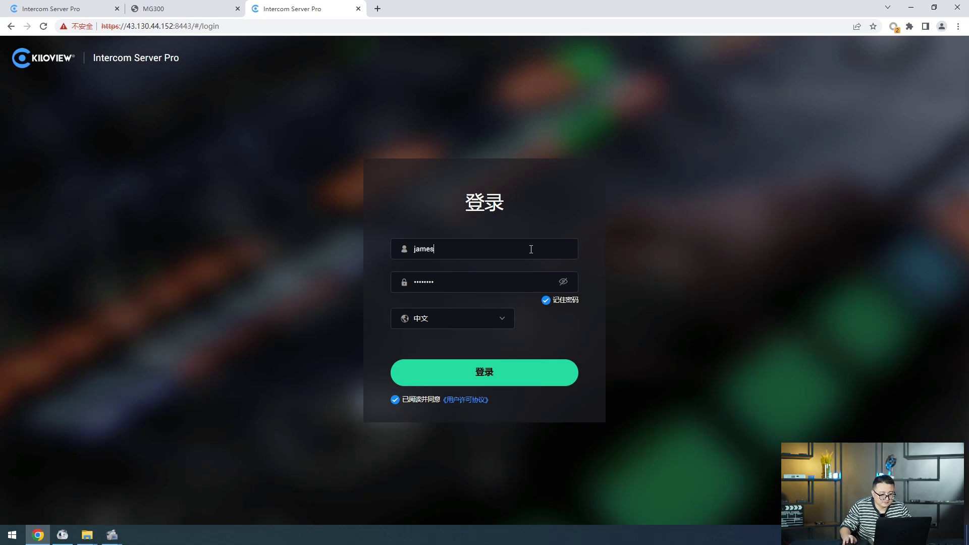
pyautogui.click(501, 322)
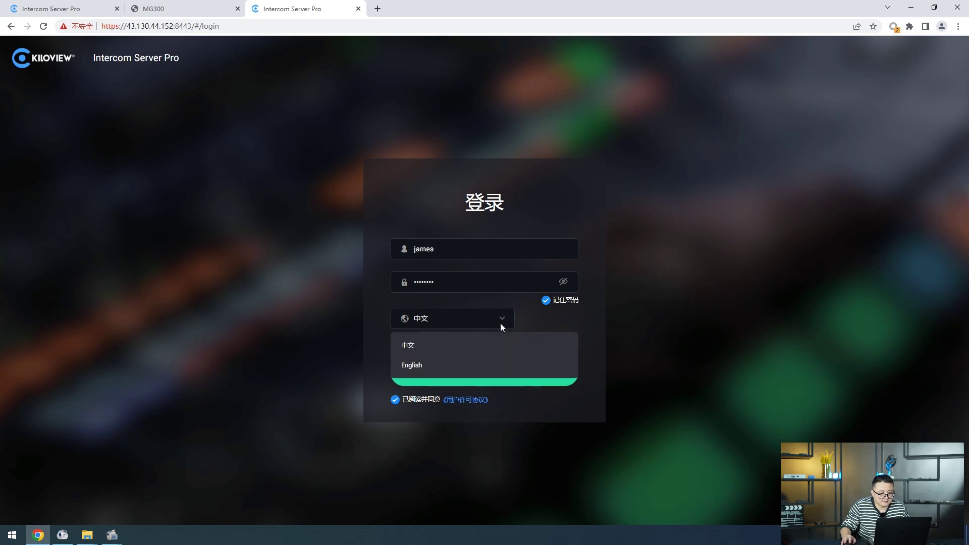
pyautogui.click(459, 365)
pyautogui.click(481, 370)
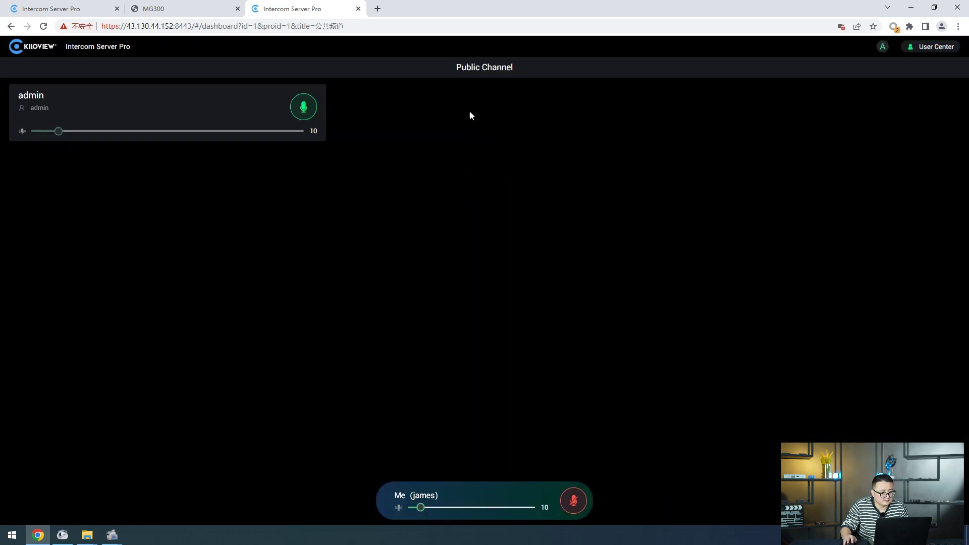
# Step: In the admin's test call, unmute james in the Public Channel and try moving him to car
pyautogui.click(76, 9)
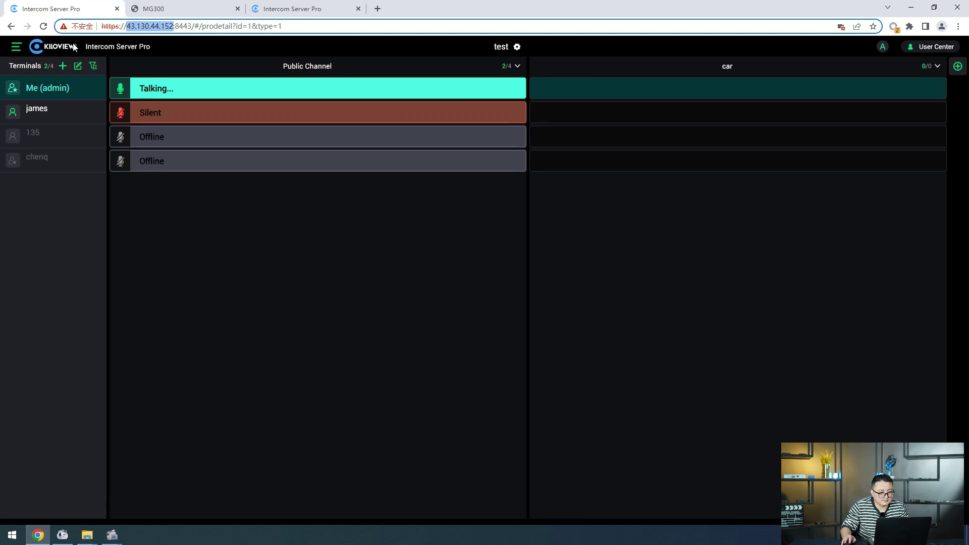
pyautogui.click(185, 119)
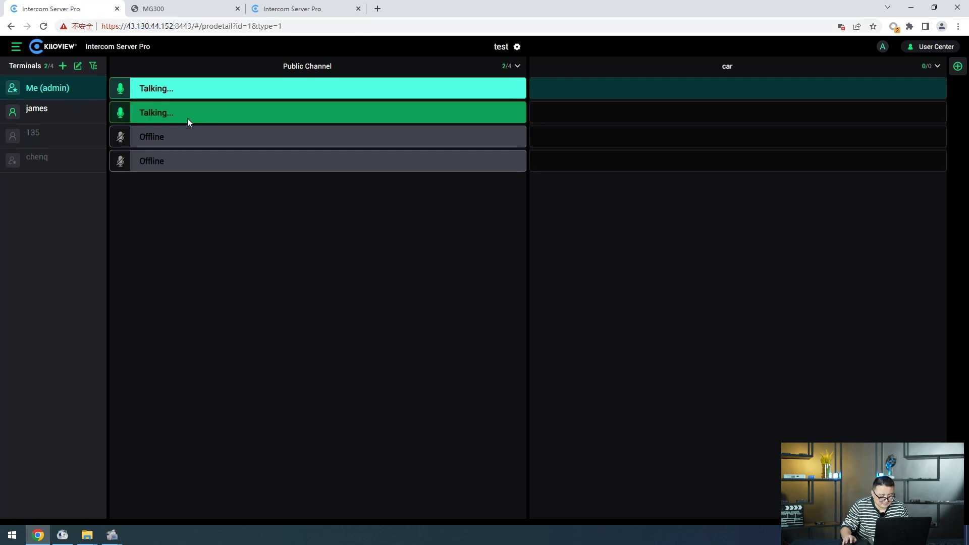
pyautogui.moveTo(537, 115); pyautogui.dragTo(464, 119)
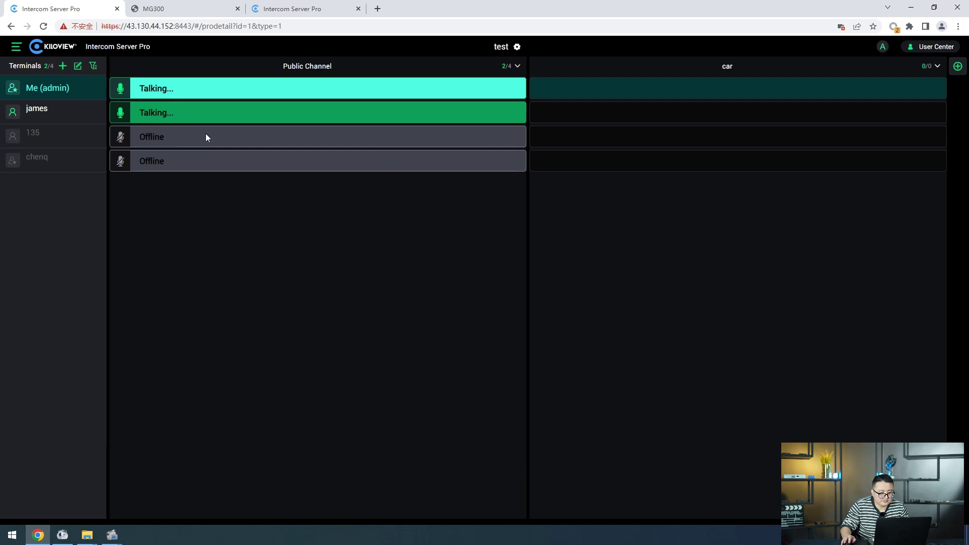
# Step: Open Member Management and show its empty Device user list
pyautogui.click(16, 47)
pyautogui.click(64, 97)
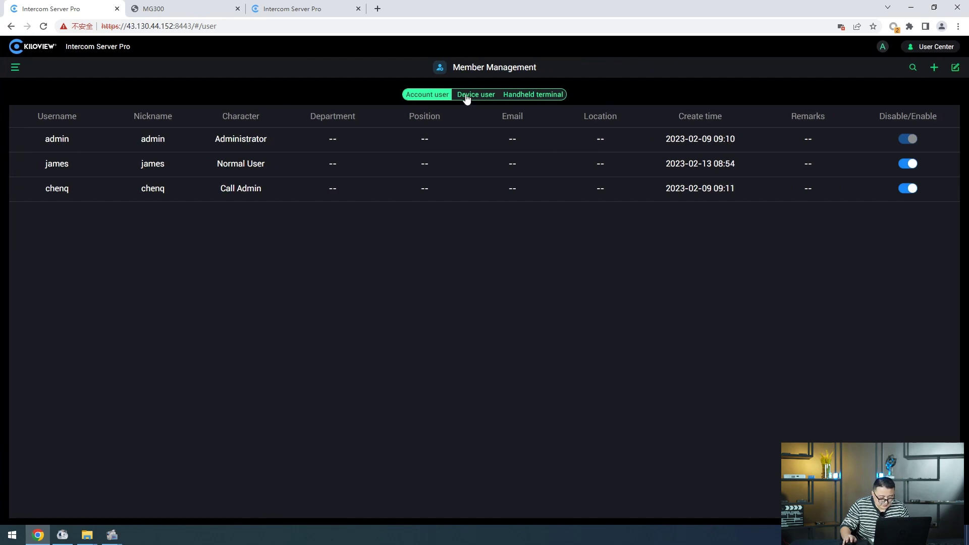
pyautogui.click(467, 97)
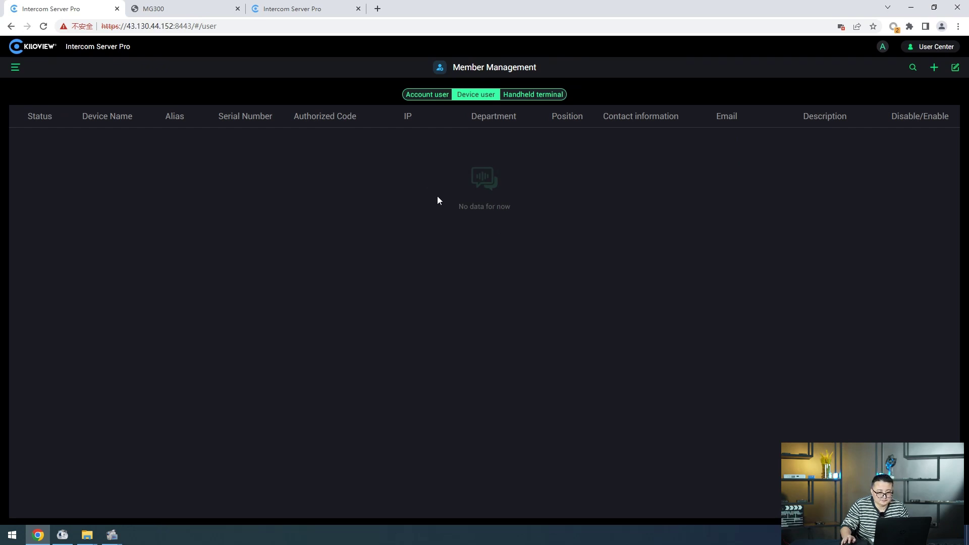
# Step: Open the Add device user form and enter Device Name Mg300 and Alias car
pyautogui.click(934, 68)
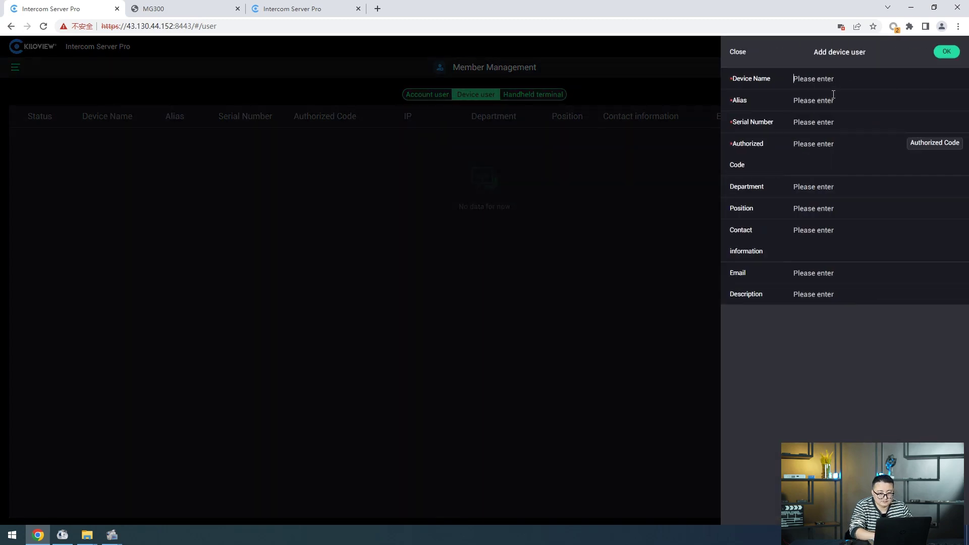
pyautogui.write('Mg300')
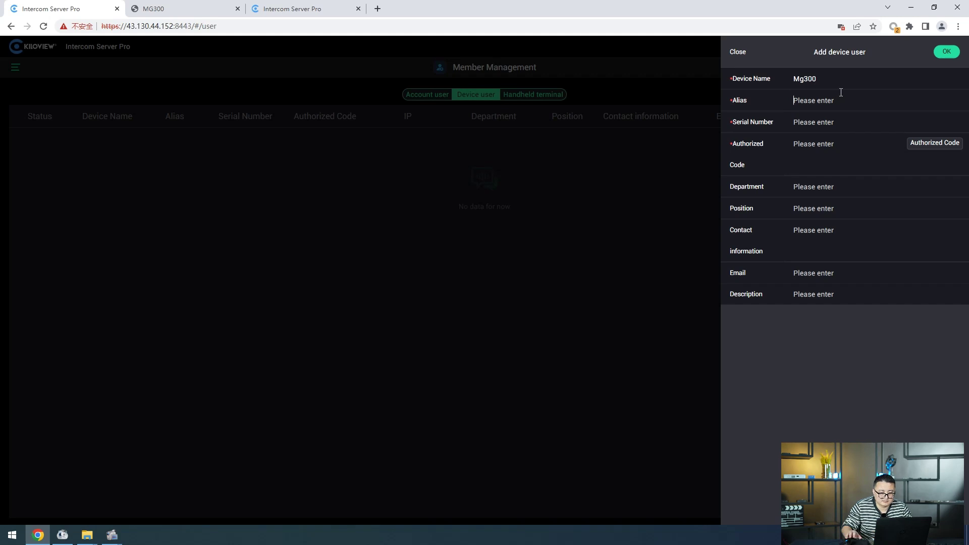
pyautogui.write('car')
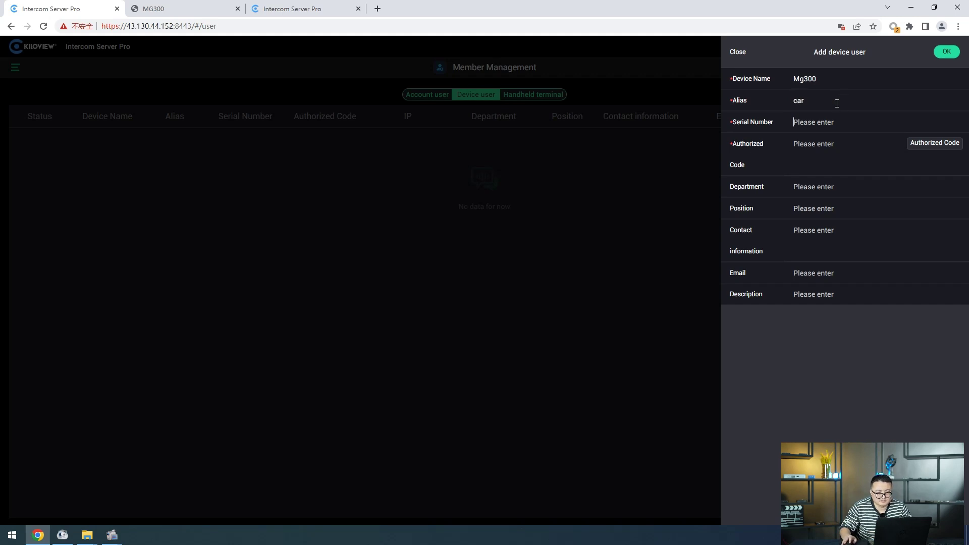
# Step: On the MG300 tab, bring up the device information panel and select the Serial Number value
pyautogui.click(175, 9)
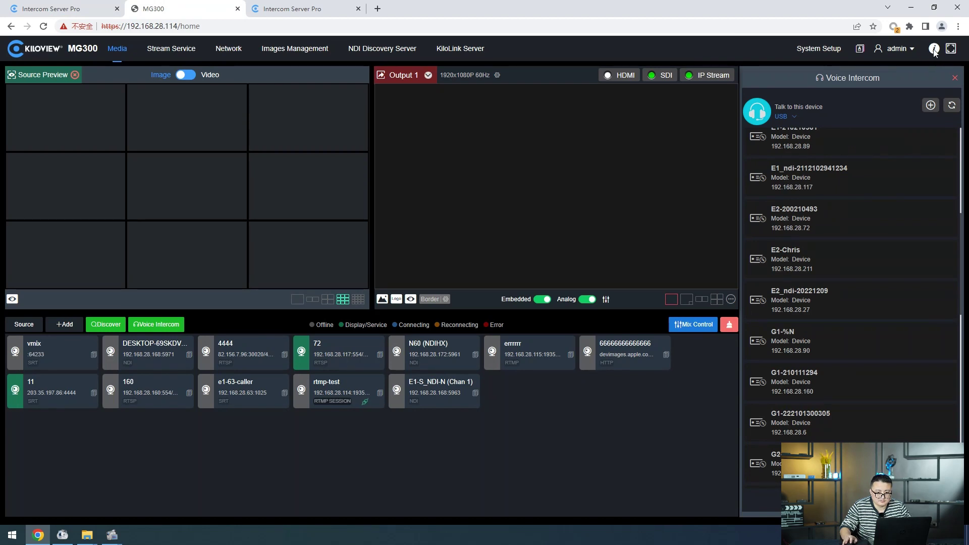
pyautogui.moveTo(934, 52)
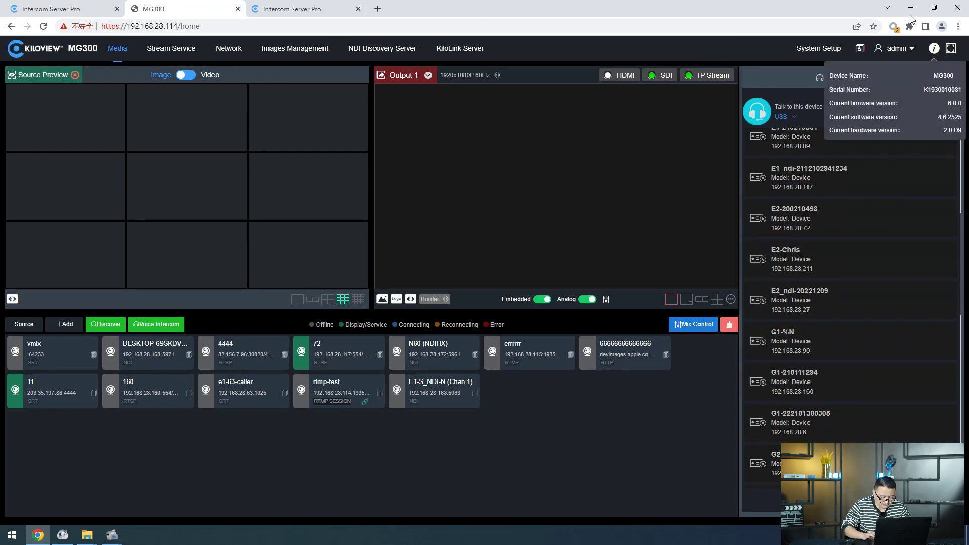
pyautogui.doubleClick(942, 89)
pyautogui.hotkey('ctrl', 'c')
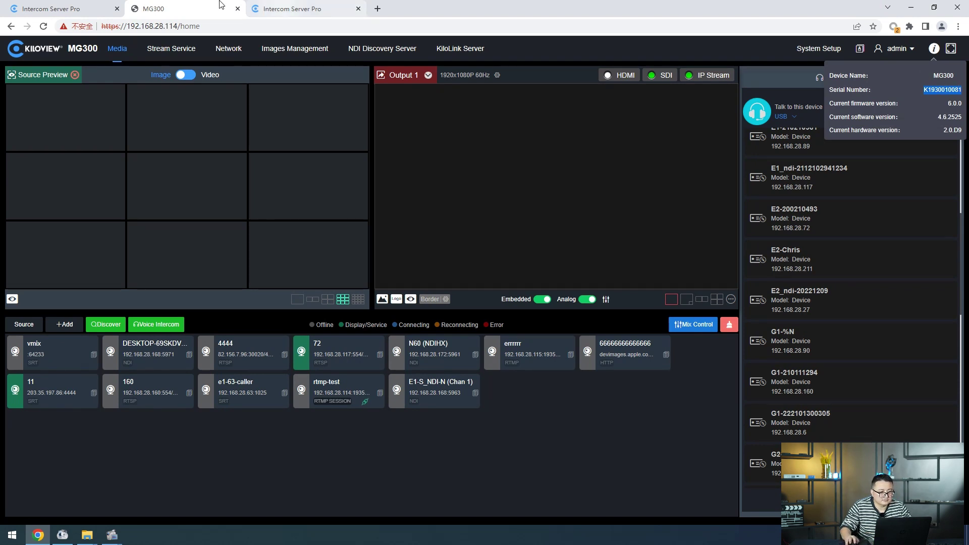
# Step: Paste the MG300 serial number, generate and copy an authorization code, and save the device user
pyautogui.click(276, 14)
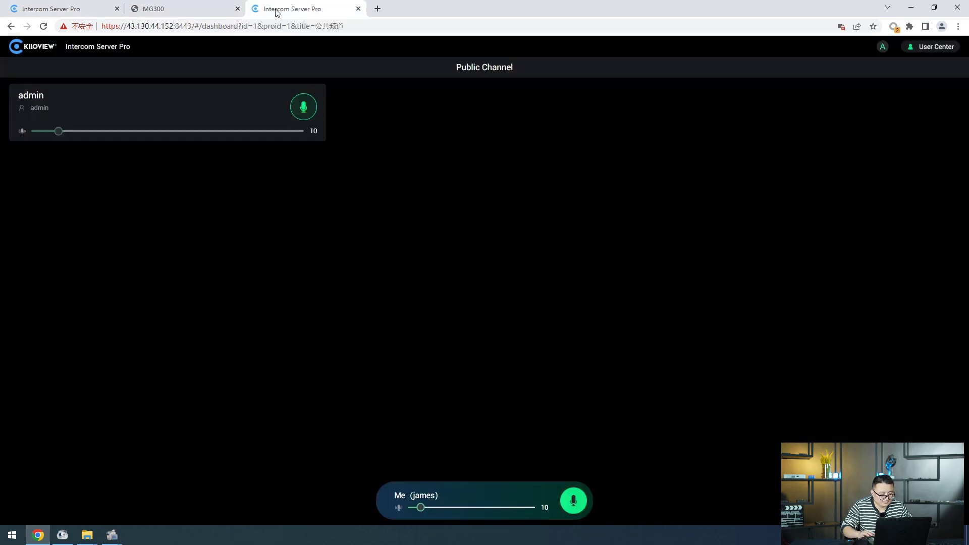
pyautogui.click(91, 13)
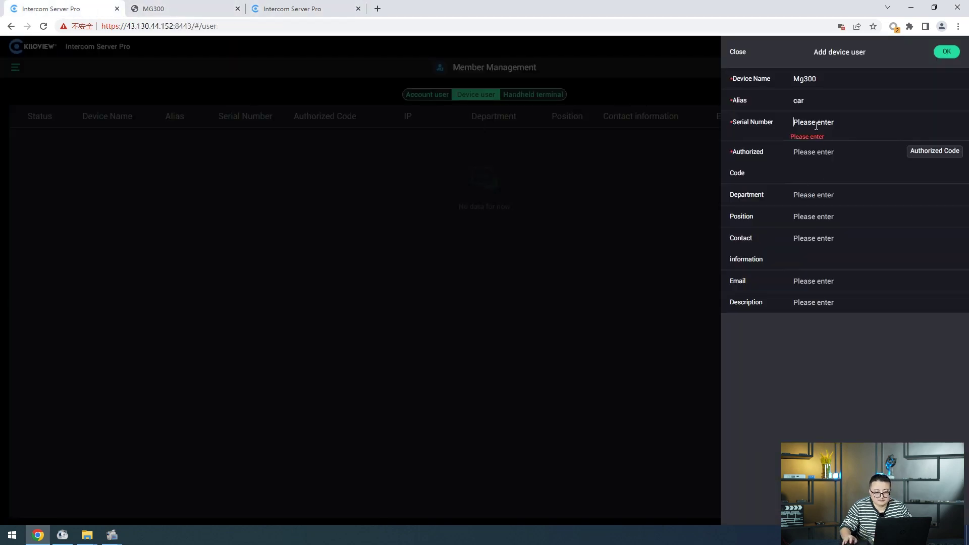
pyautogui.hotkey('ctrl', 'v')
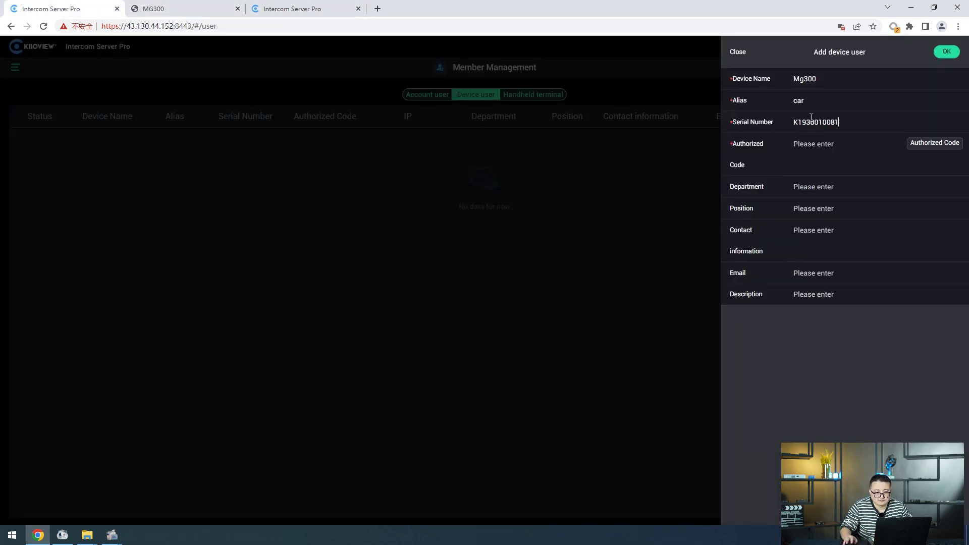
pyautogui.click(942, 147)
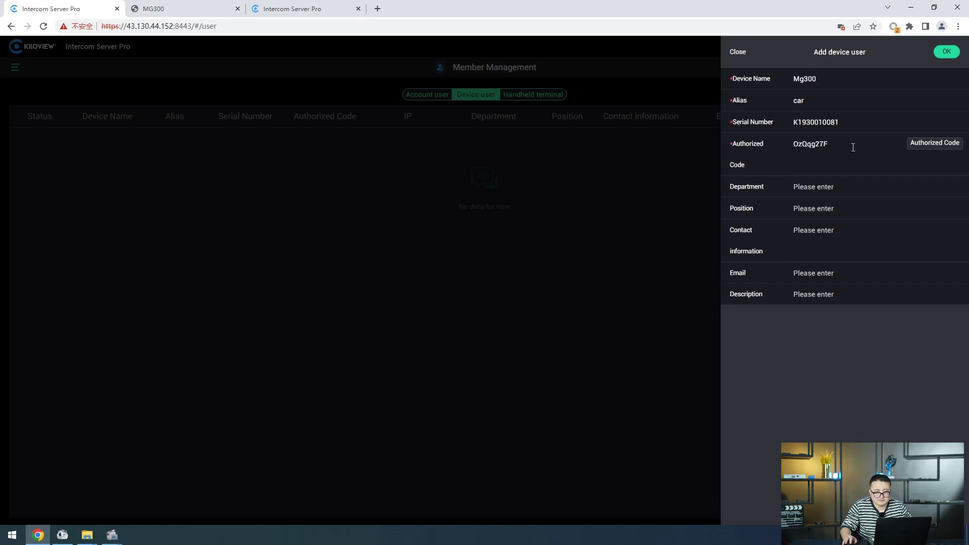
pyautogui.doubleClick(811, 146)
pyautogui.hotkey('ctrl', 'c')
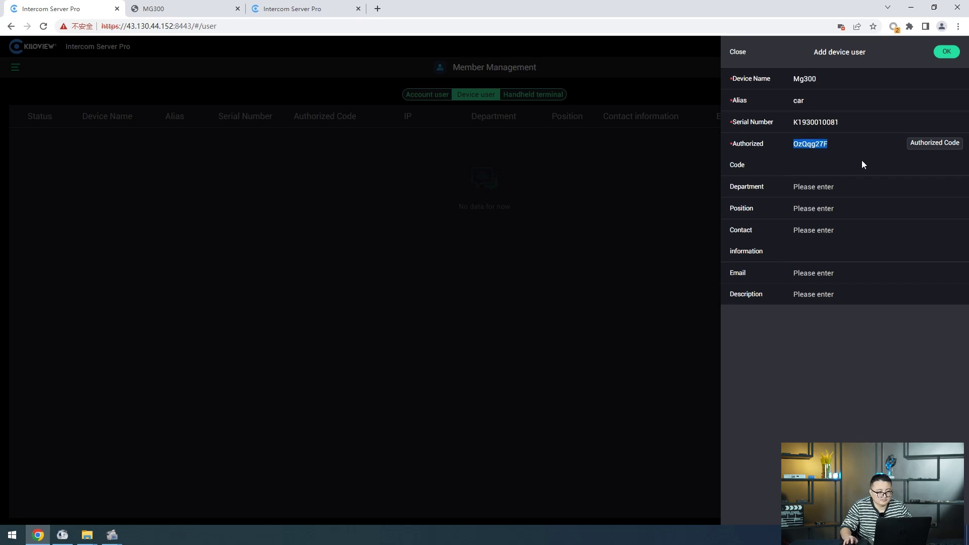
pyautogui.click(951, 57)
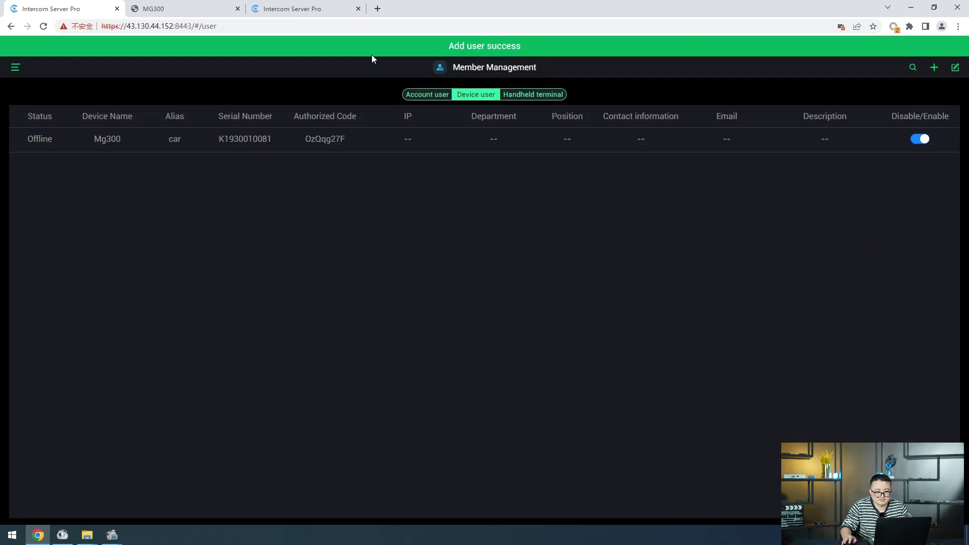
# Step: Check the device user list in the other server tab, then return to the MG300 page
pyautogui.click(335, 8)
pyautogui.click(50, 8)
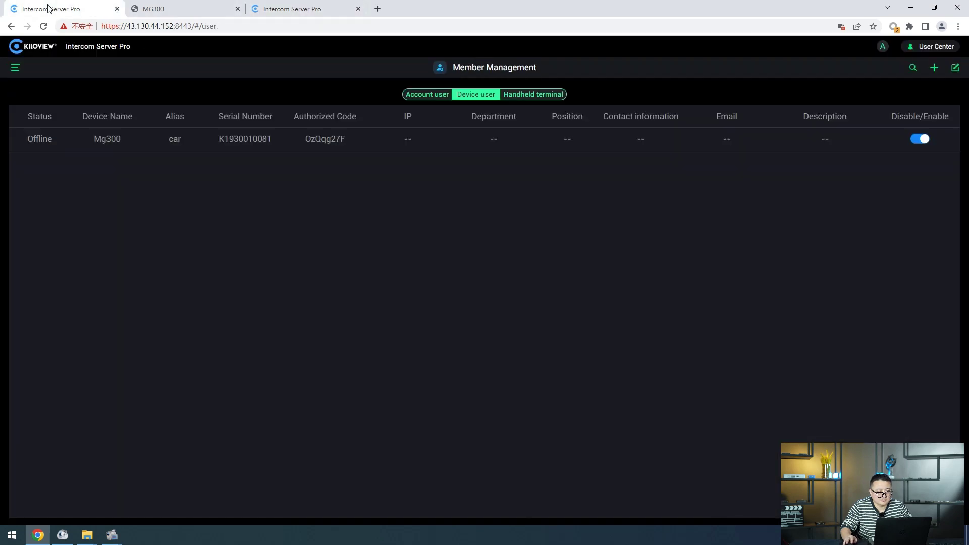
pyautogui.click(934, 67)
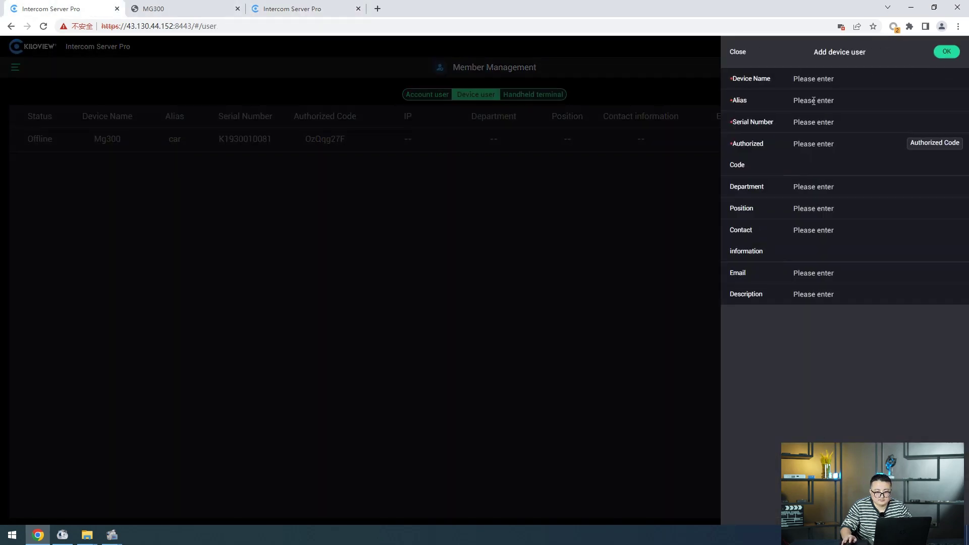
pyautogui.click(528, 167)
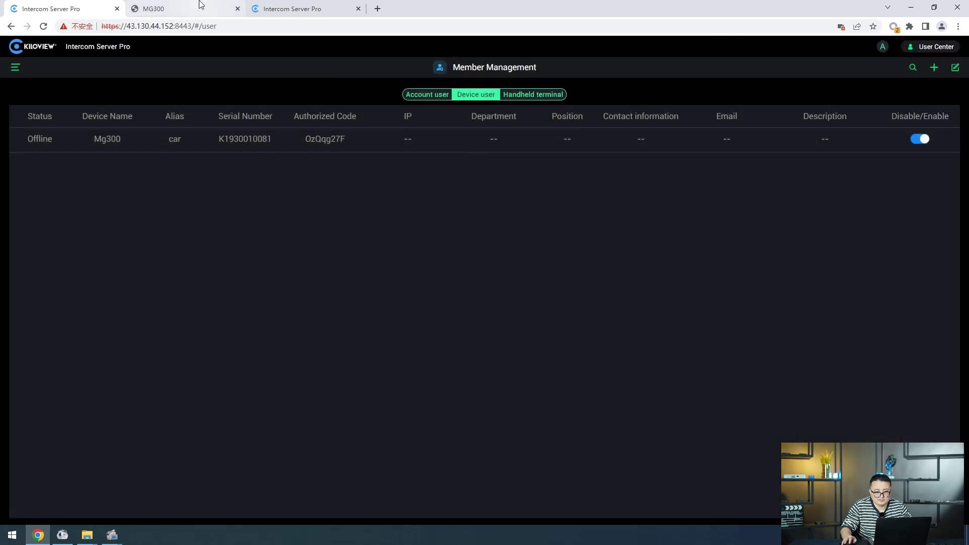
pyautogui.click(152, 9)
# Step: Start a new Voice Intercom entry of type Call Server and paste in the authorization code
pyautogui.click(797, 76)
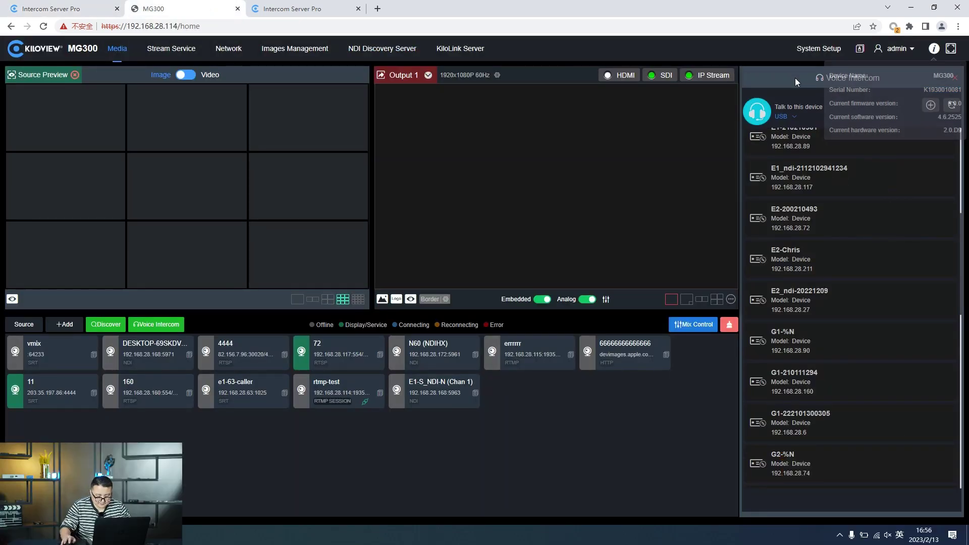
pyautogui.click(928, 110)
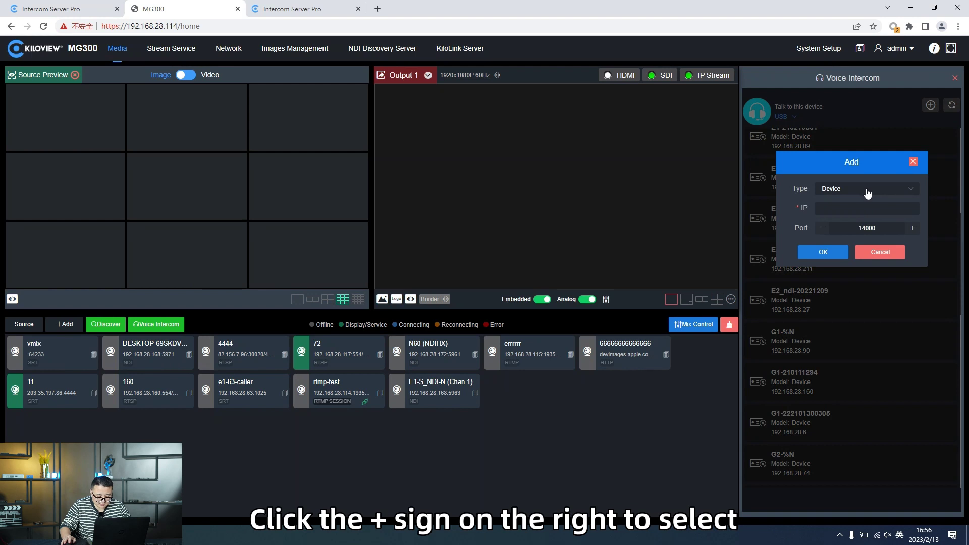
pyautogui.click(866, 192)
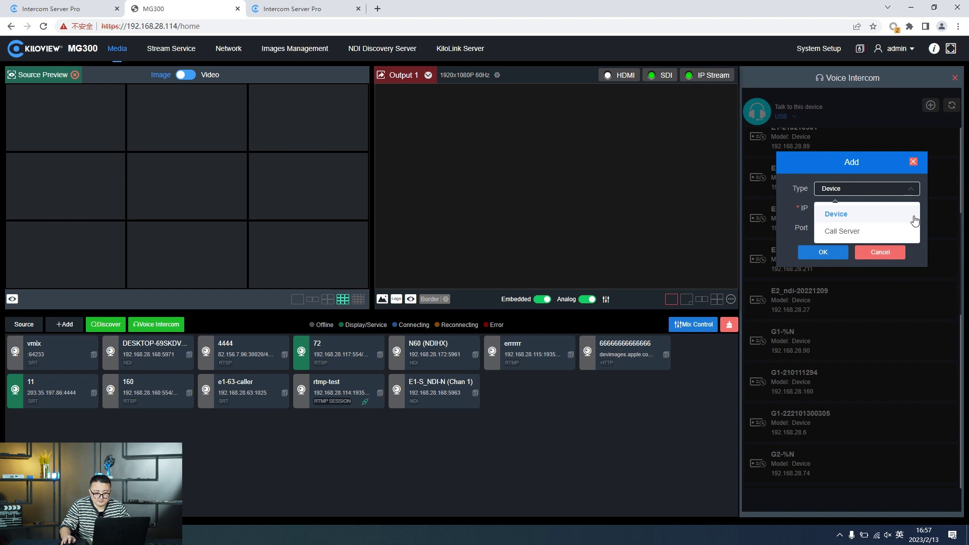
pyautogui.click(853, 231)
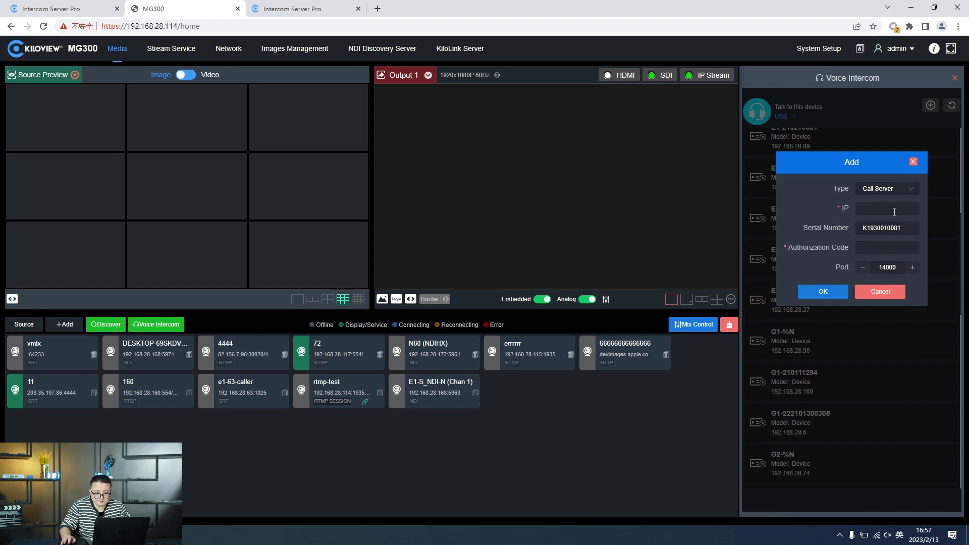
pyautogui.click(877, 248)
pyautogui.hotkey('ctrl', 'v')
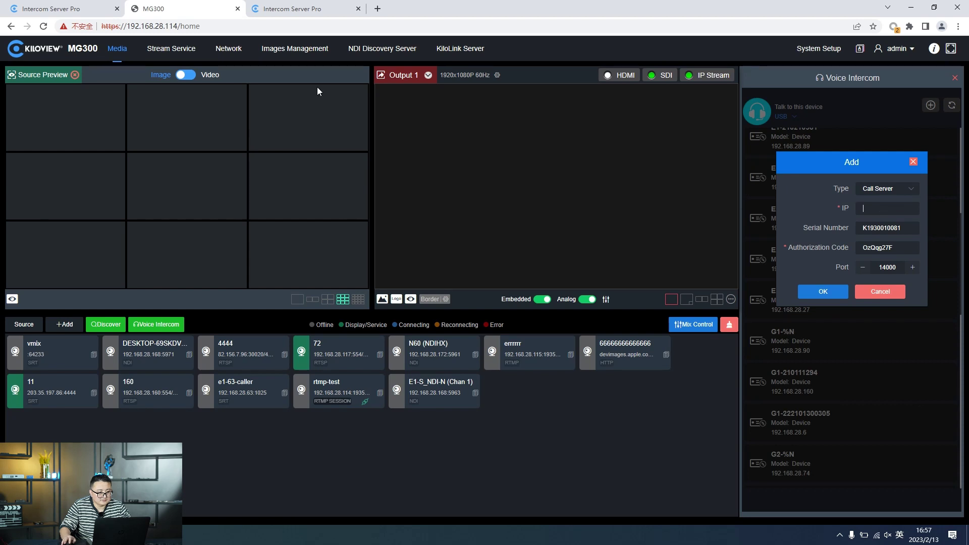
# Step: Copy the server IP 43.130.44.152 from the Intercom Server Pro address bar into the IP field
pyautogui.click(78, 6)
pyautogui.doubleClick(158, 27)
pyautogui.hotkey('ctrl', 'c')
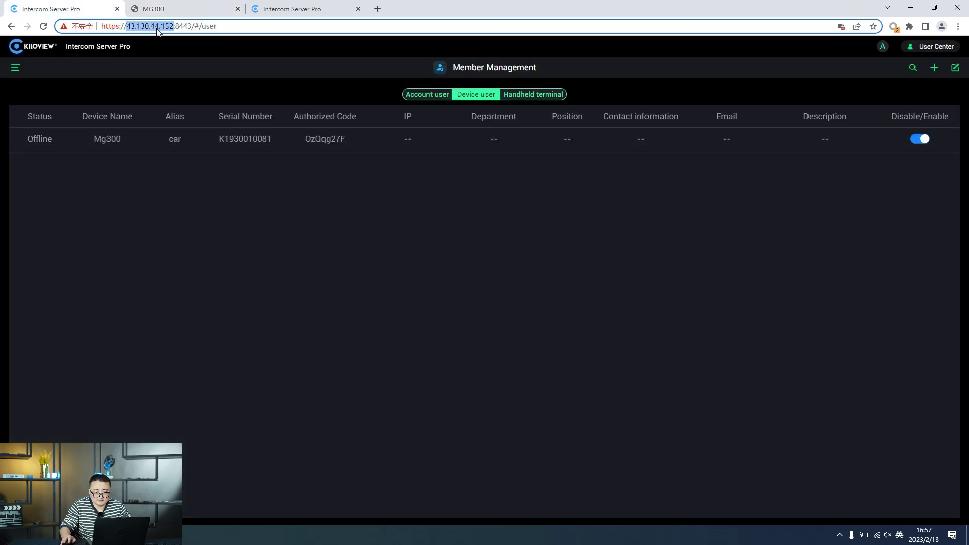
pyautogui.click(297, 8)
pyautogui.click(196, 5)
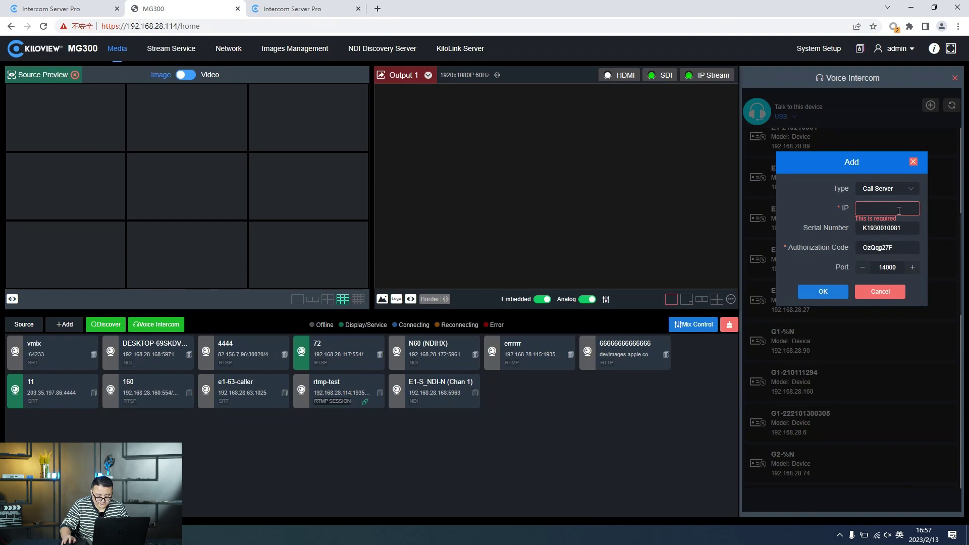
pyautogui.hotkey('ctrl', 'v')
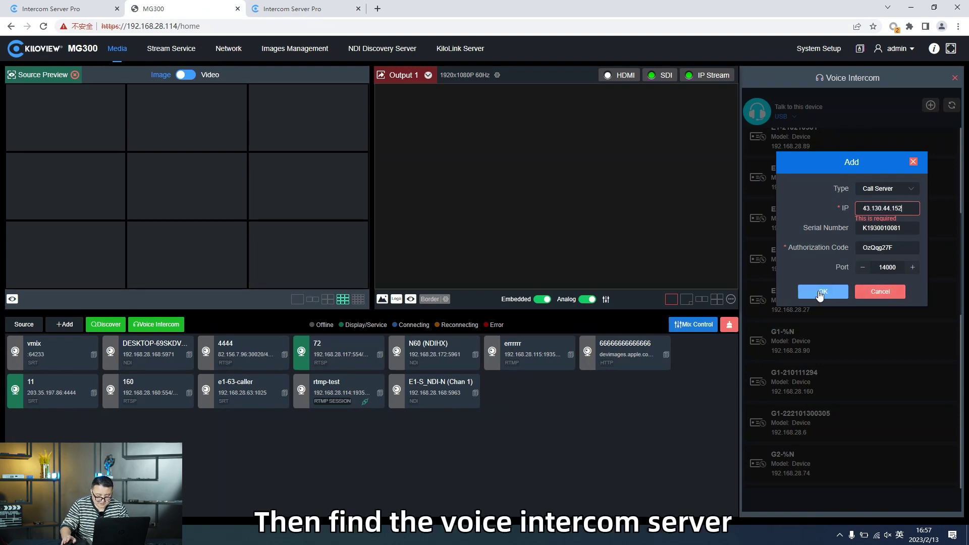
# Step: Confirm the Call Server entry and connect to the TalkServer at 43.130.44.152
pyautogui.click(820, 292)
pyautogui.scroll(-5, 828, 300)
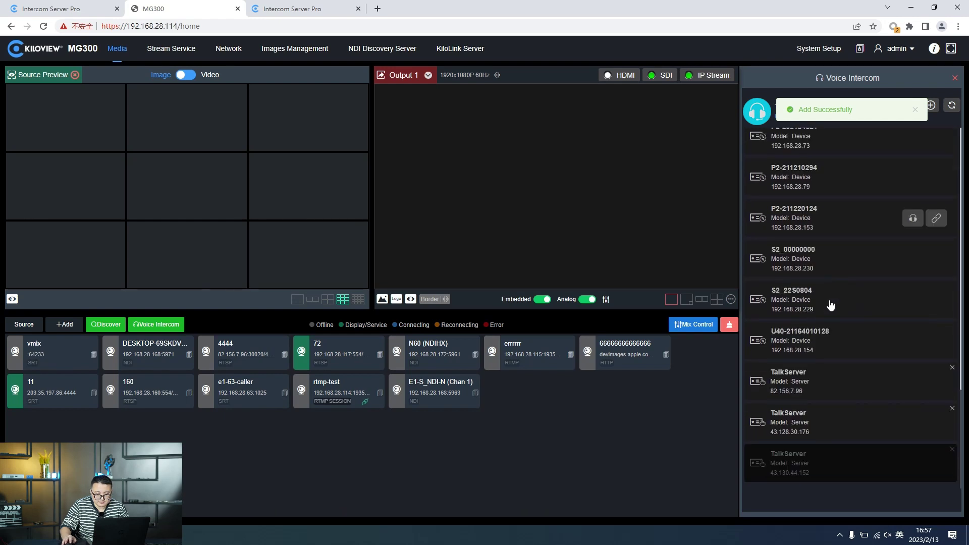
pyautogui.moveTo(830, 306)
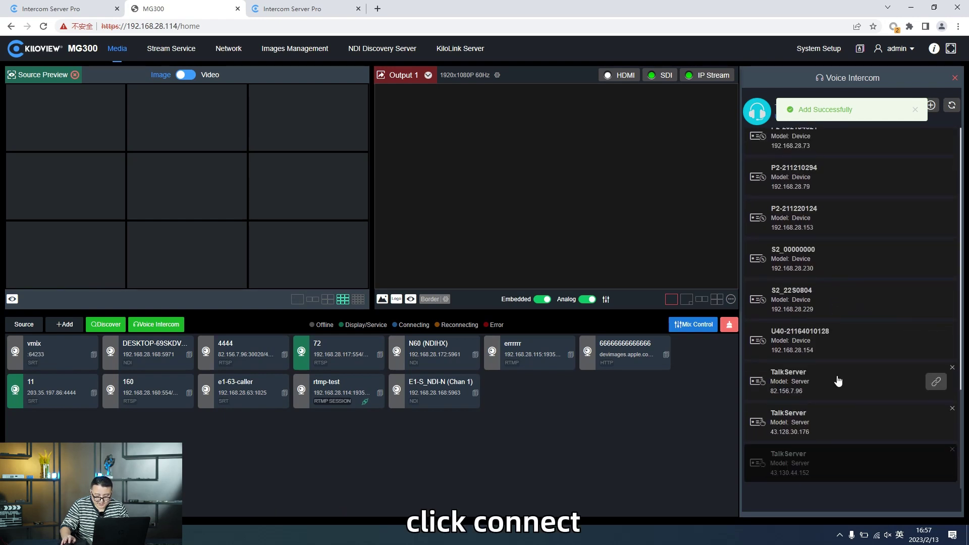
pyautogui.moveTo(935, 473)
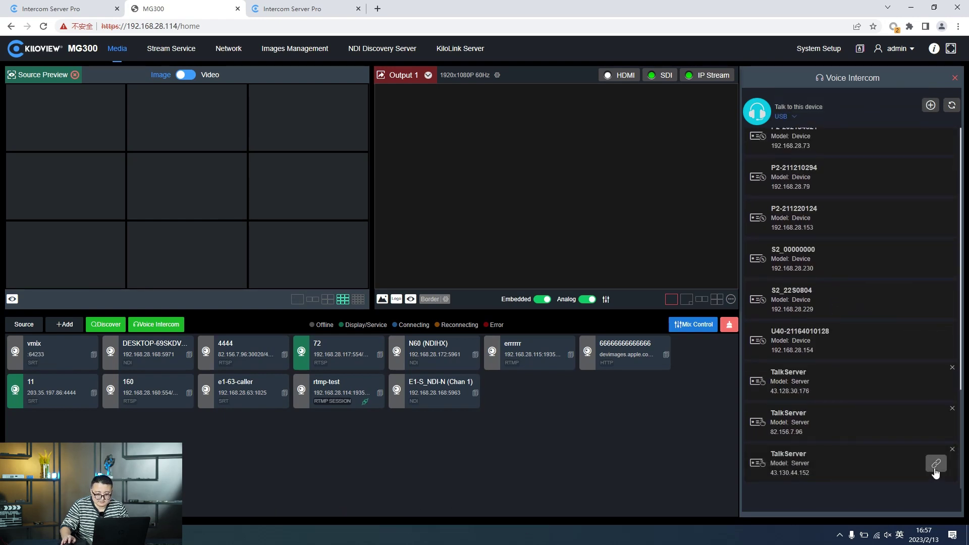
pyautogui.click(934, 469)
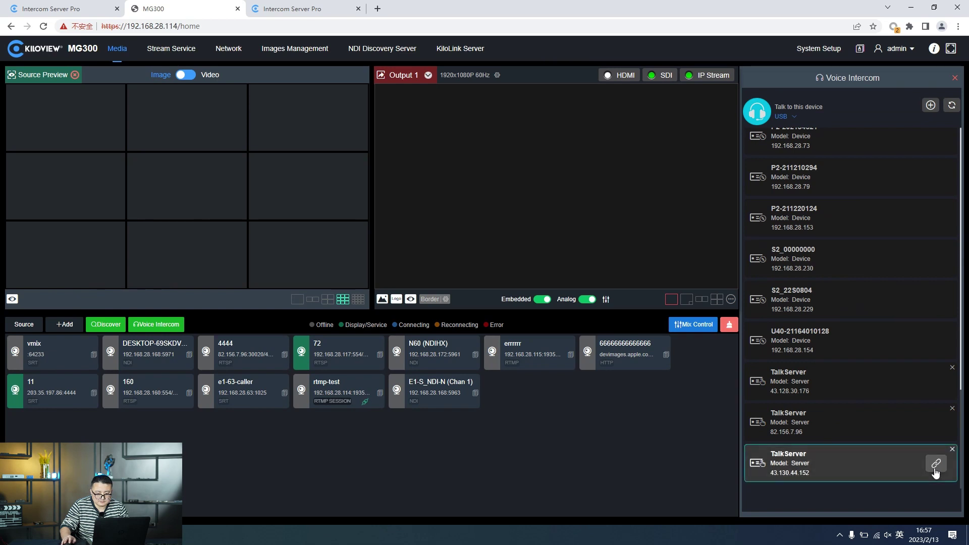
pyautogui.click(939, 471)
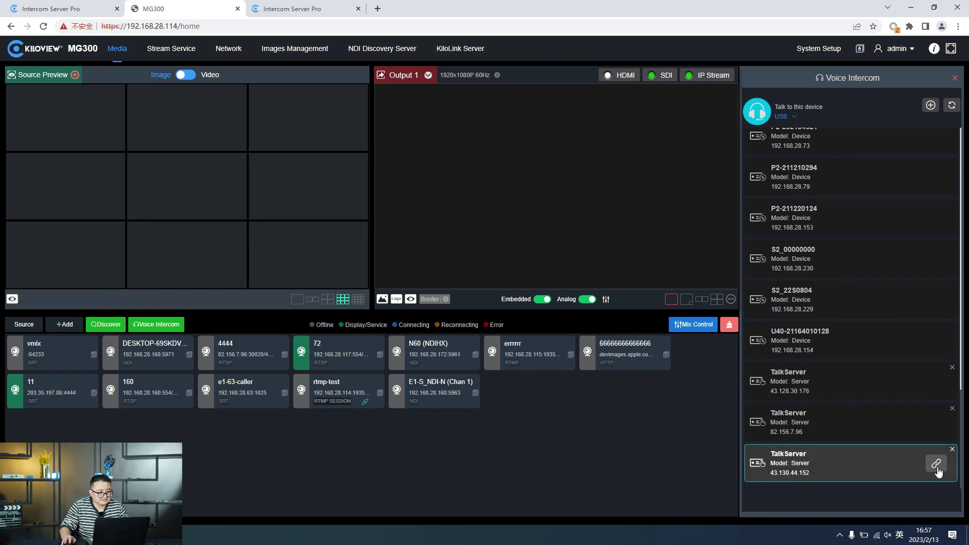
pyautogui.click(68, 10)
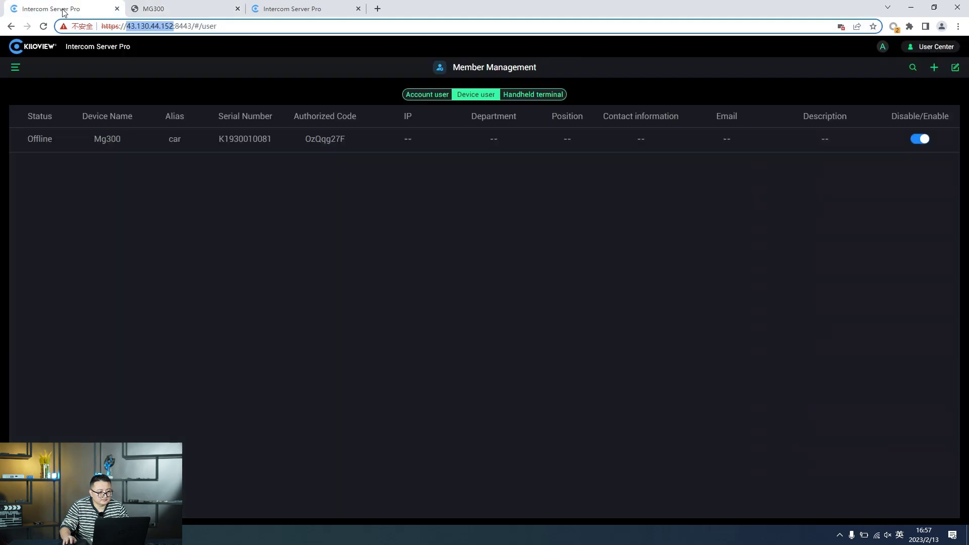
# Step: Open the detail view of the test call in Call Management
pyautogui.click(15, 67)
pyautogui.click(69, 54)
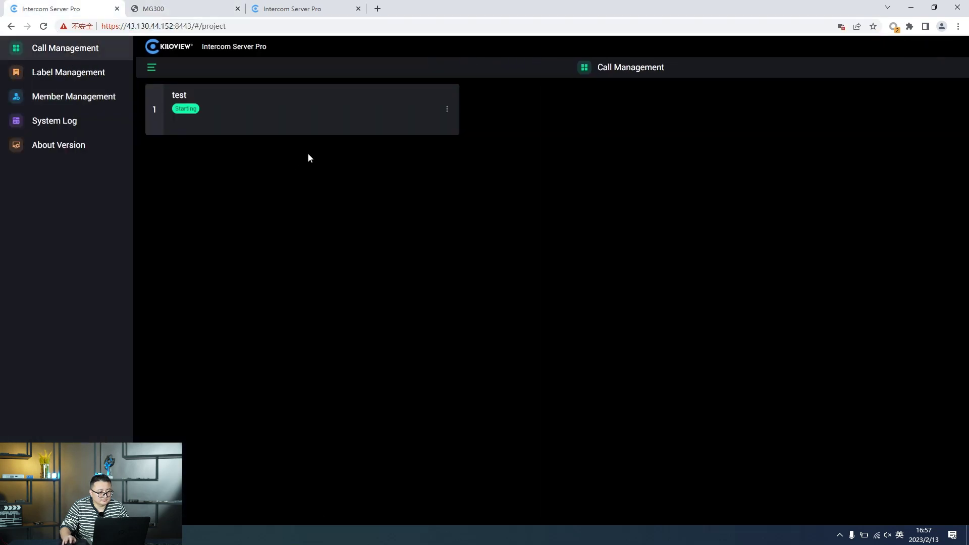
pyautogui.click(308, 112)
pyautogui.click(286, 128)
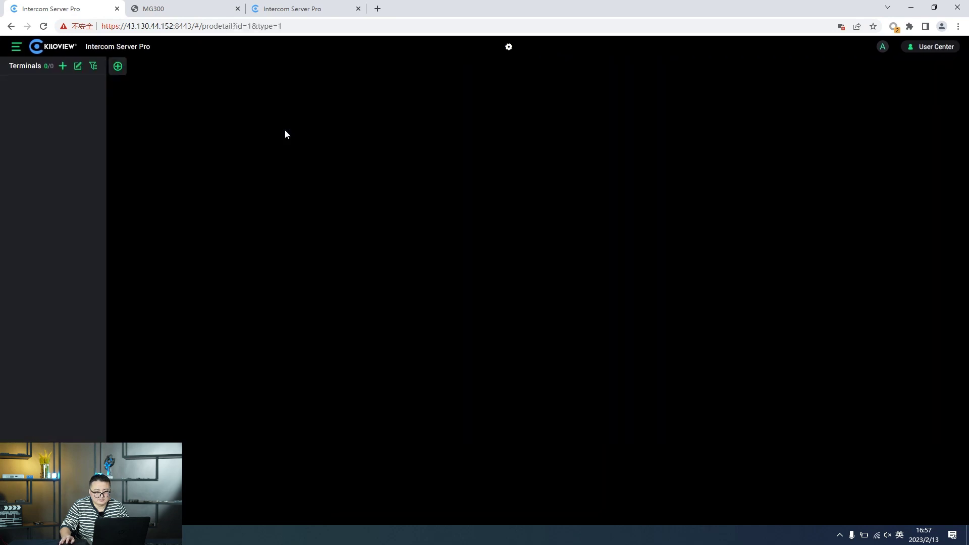
# Step: Add car as a terminal of the test call and switch its Public Channel row from Silent to talking
pyautogui.click(62, 66)
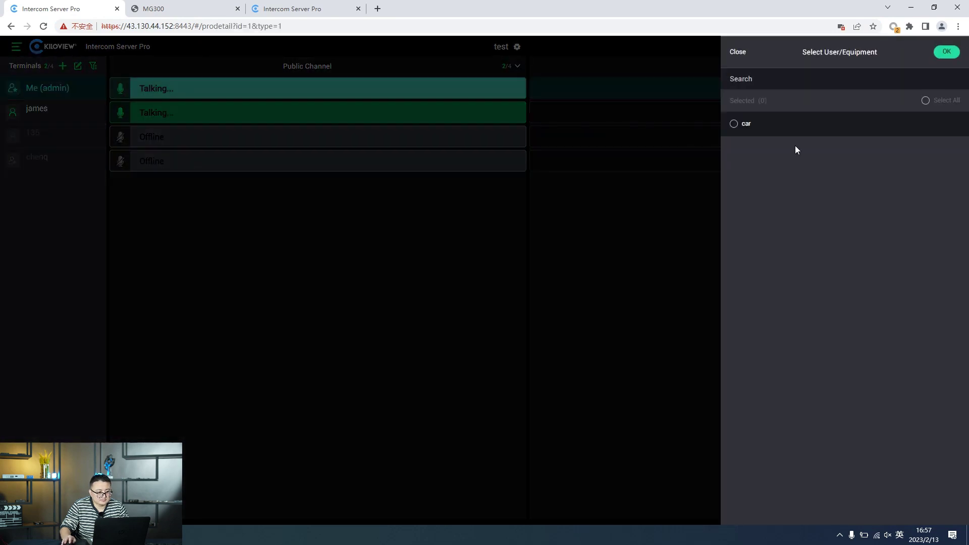
pyautogui.click(734, 124)
pyautogui.click(947, 54)
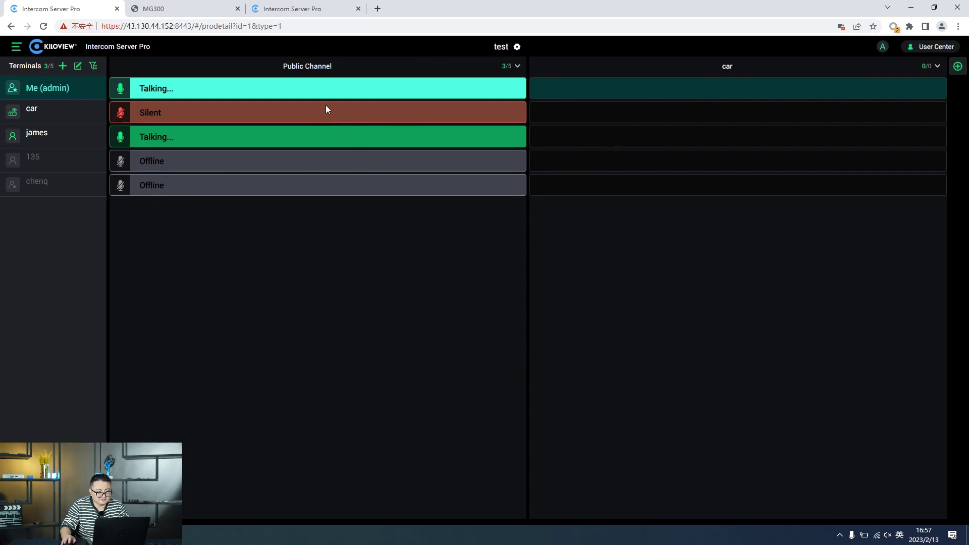
pyautogui.click(292, 115)
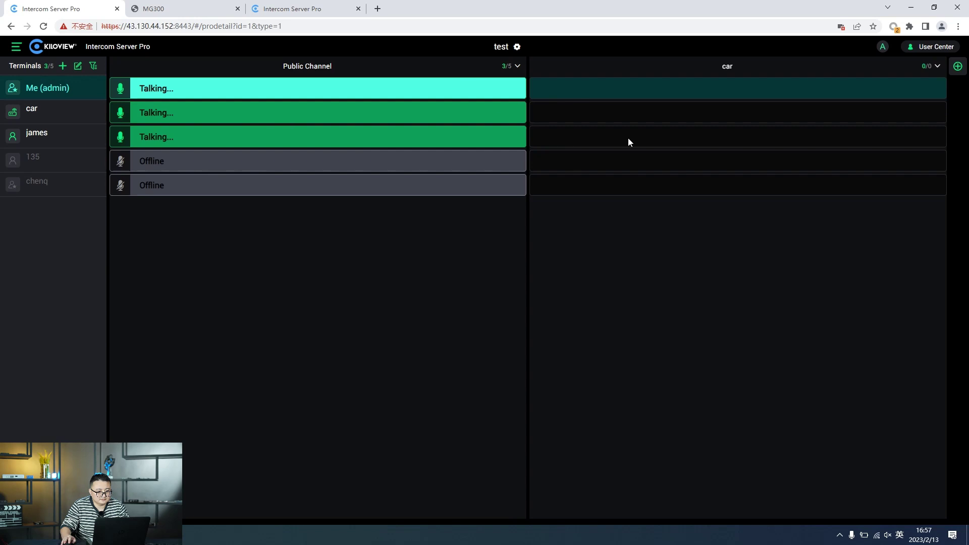